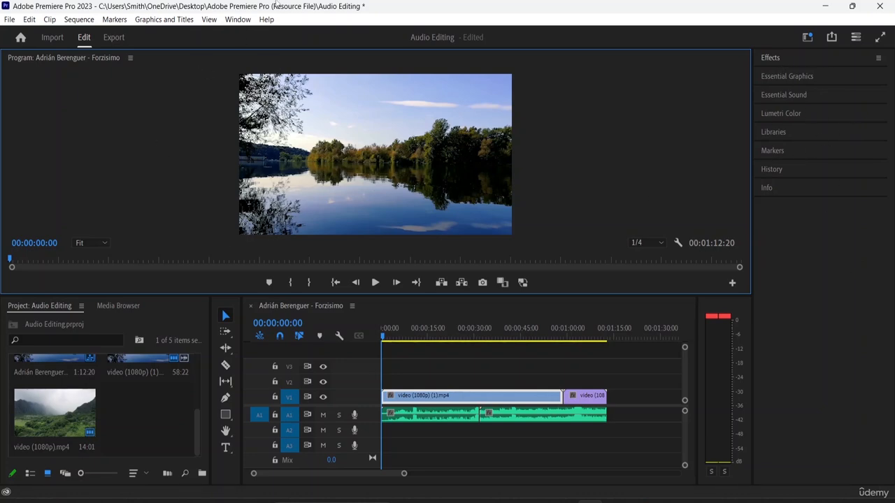
Step: Open the Lumetri Color settings for the selected lake clip and expand Basic Correction
click(241, 21)
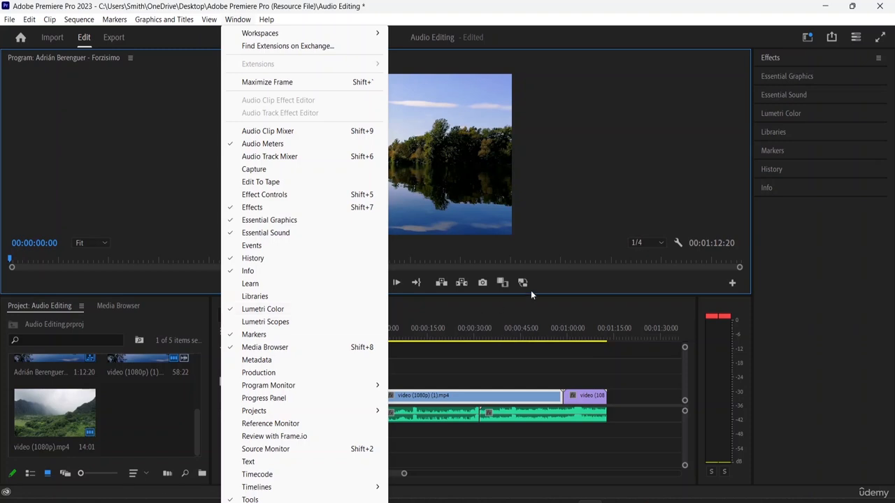
click(871, 258)
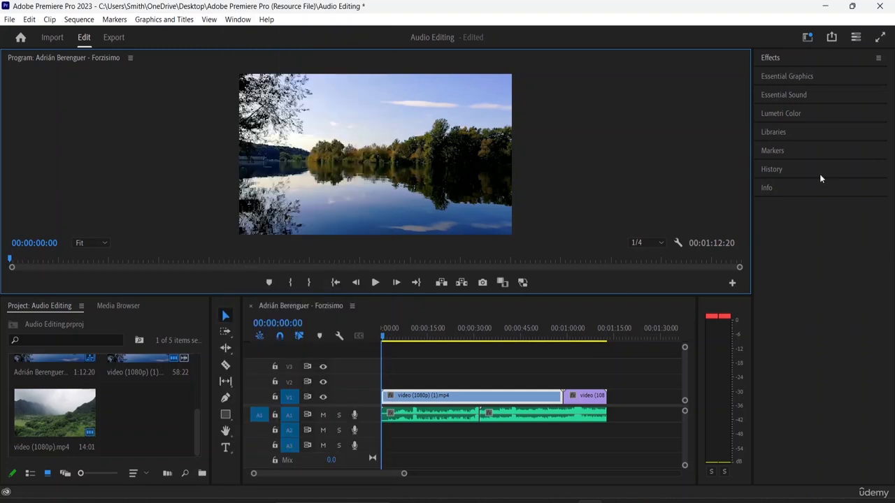
click(788, 110)
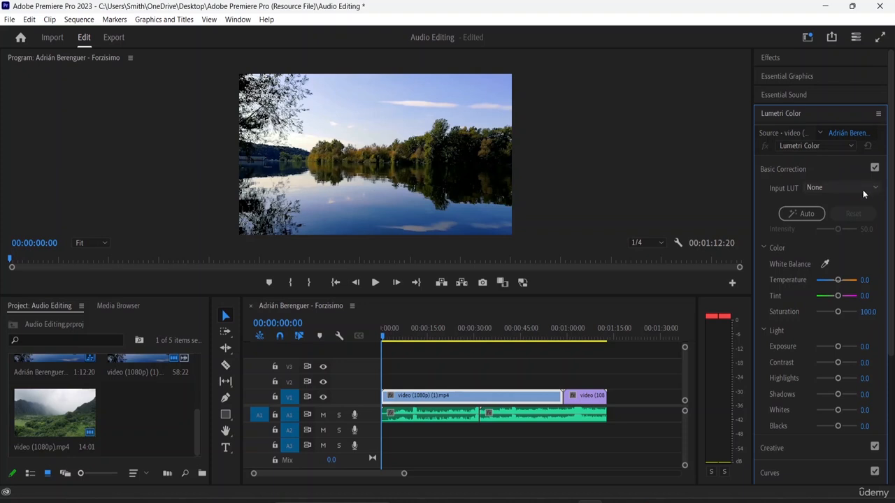
click(791, 173)
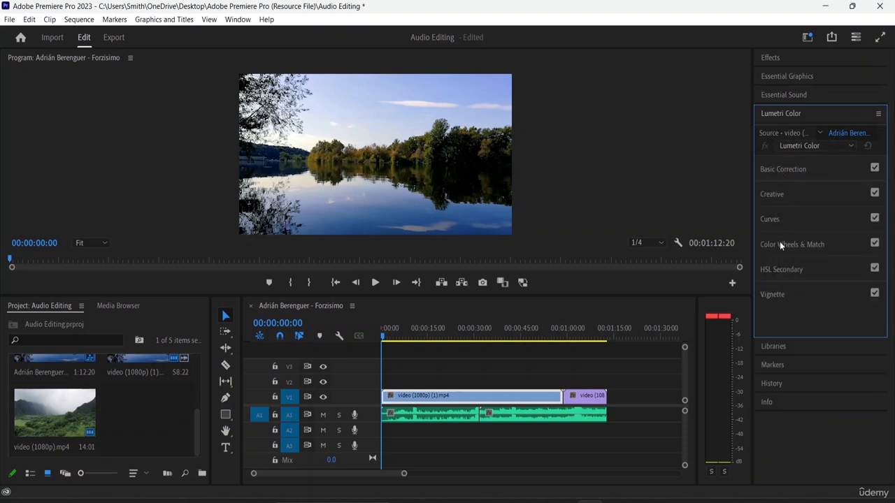
click(794, 170)
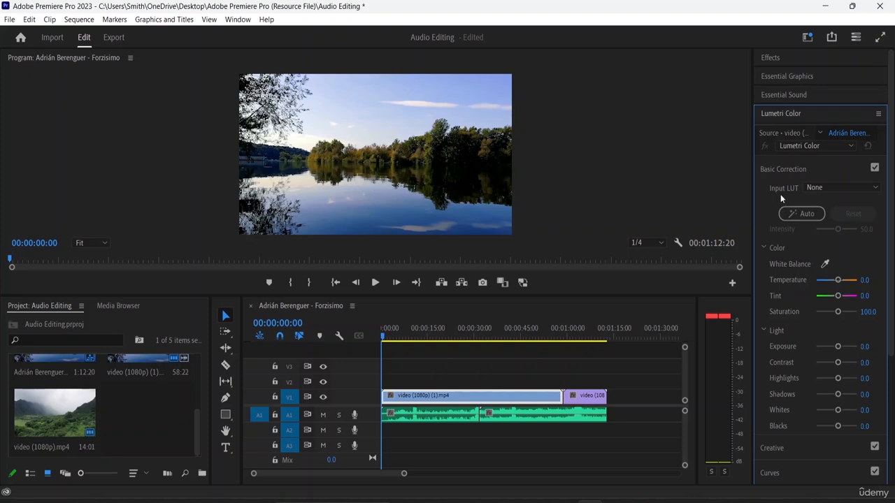
Step: Try the [Custom], AMIRA_Default_LogC2Rec709, ARRI_Universal_DCI and ARRI_Universal_HD Input LUTs on the lake clip one after another
click(842, 188)
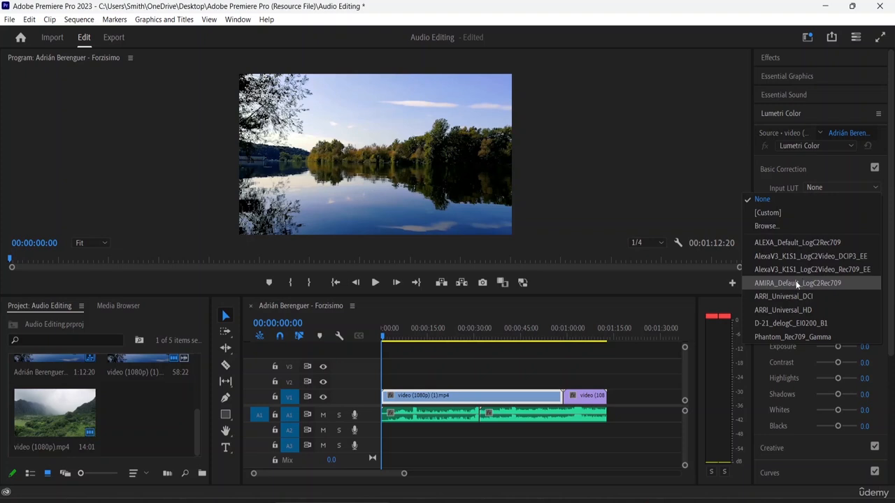
click(786, 241)
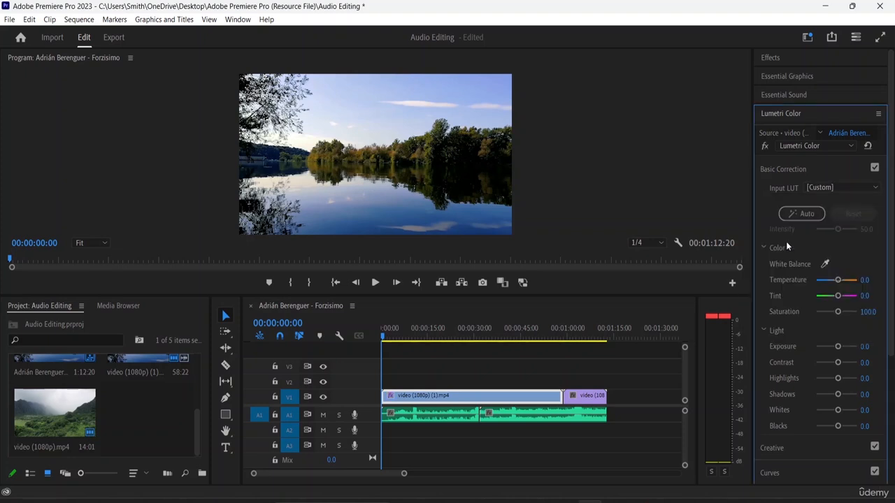
click(851, 186)
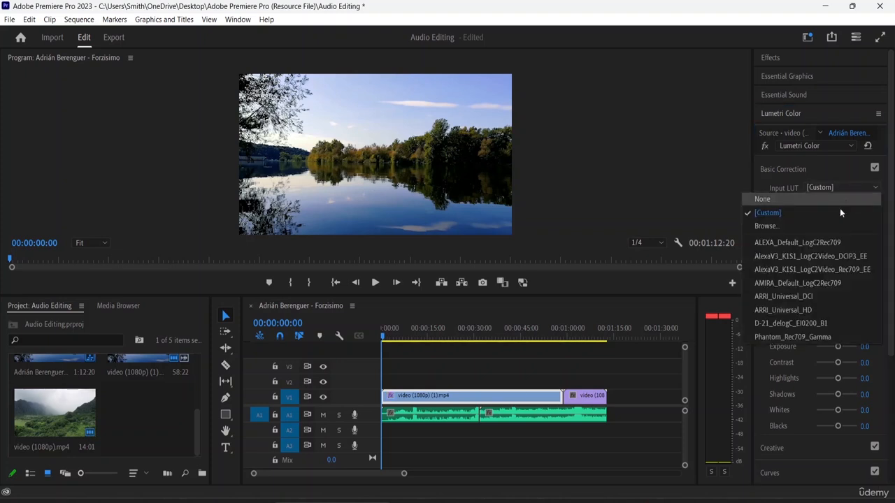
click(802, 279)
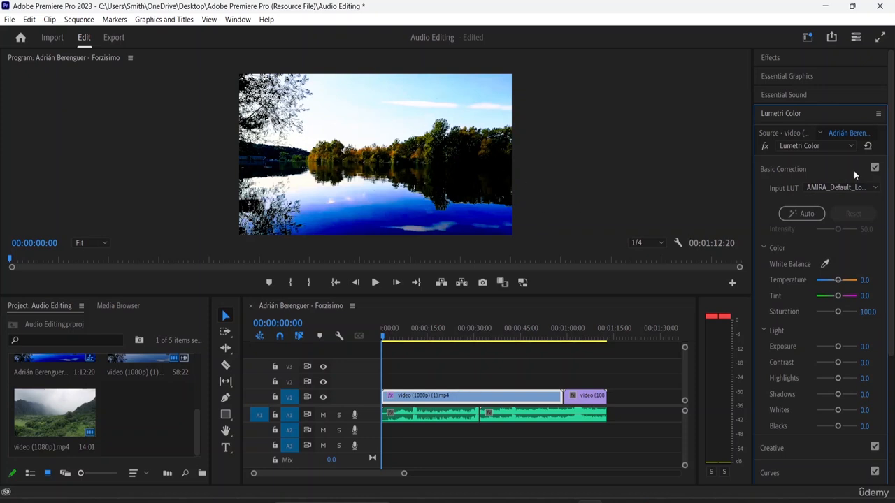
click(861, 187)
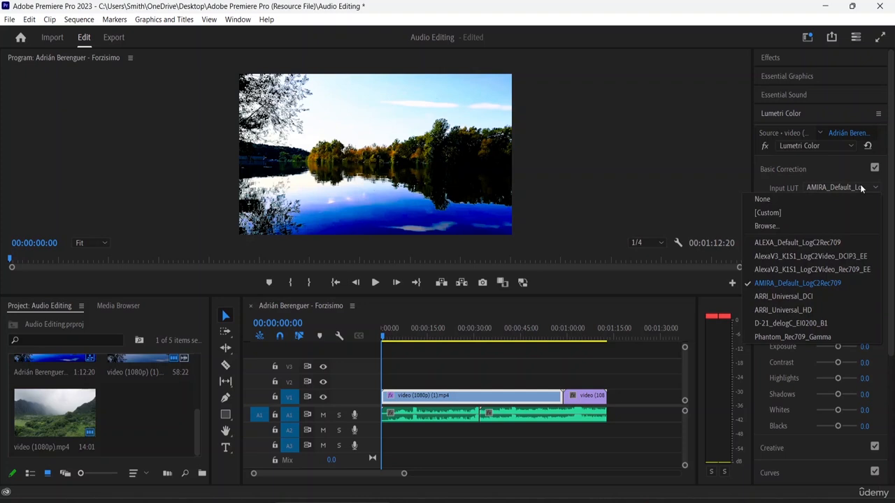
click(775, 297)
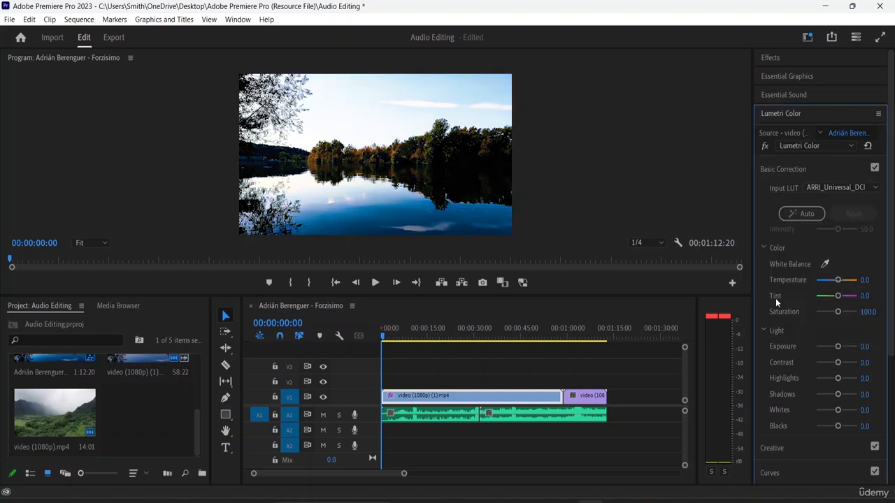
click(848, 188)
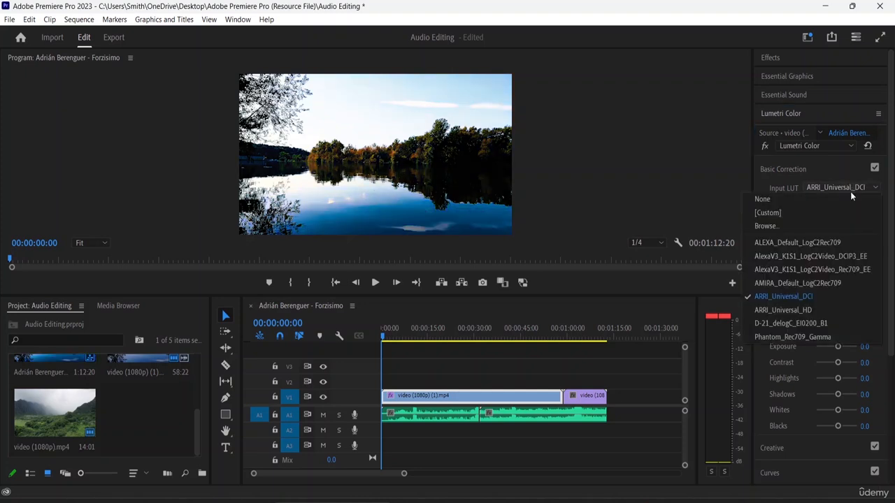
click(795, 314)
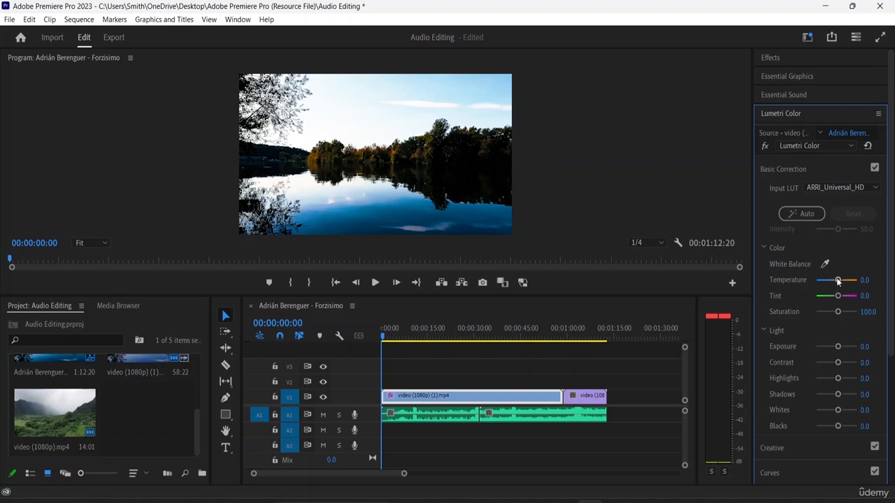
Step: Shift the clip's Temperature to -26.8 and Tint to 26.8, and try the Phantom_Rec709_Gamma Input LUT
mouse_move(838, 280)
mouse_down()
mouse_move(814, 288)
mouse_move(841, 294)
mouse_up()
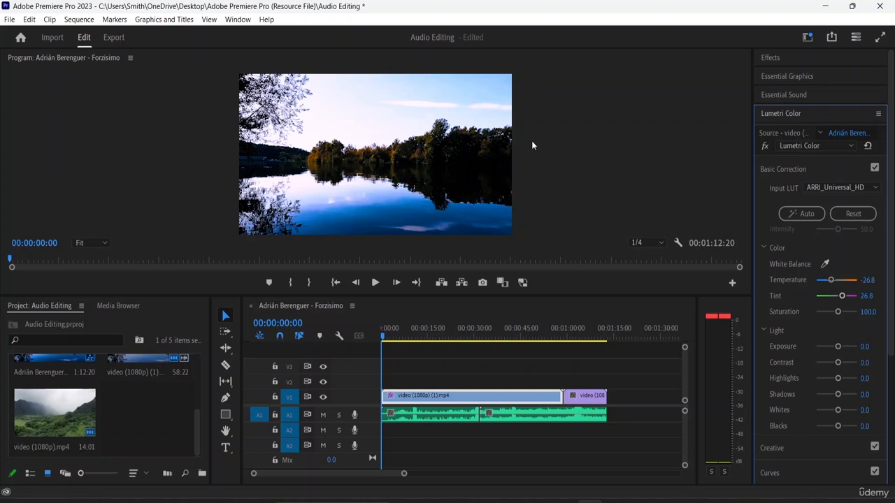
scroll(795, 277, down, 2)
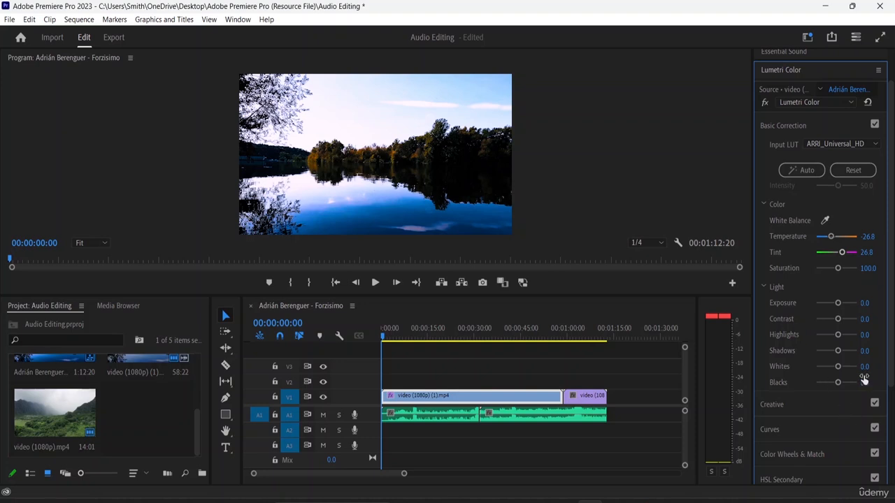
scroll(852, 287, up, 2)
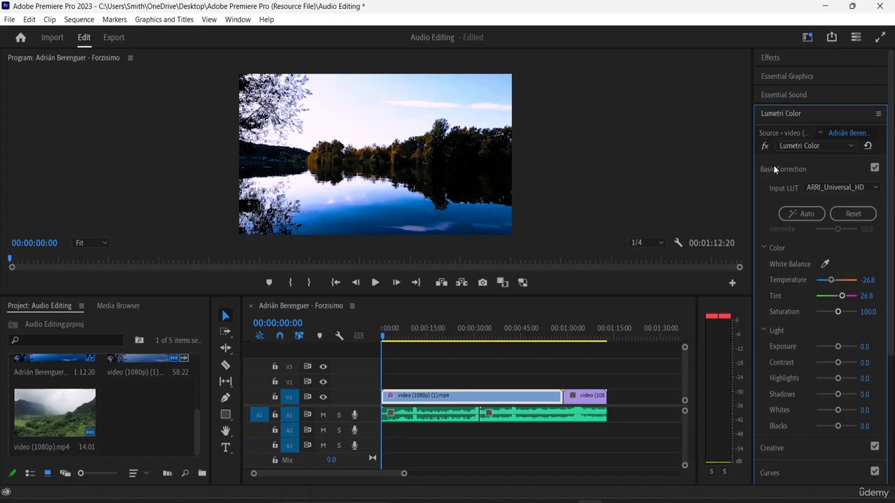
click(852, 188)
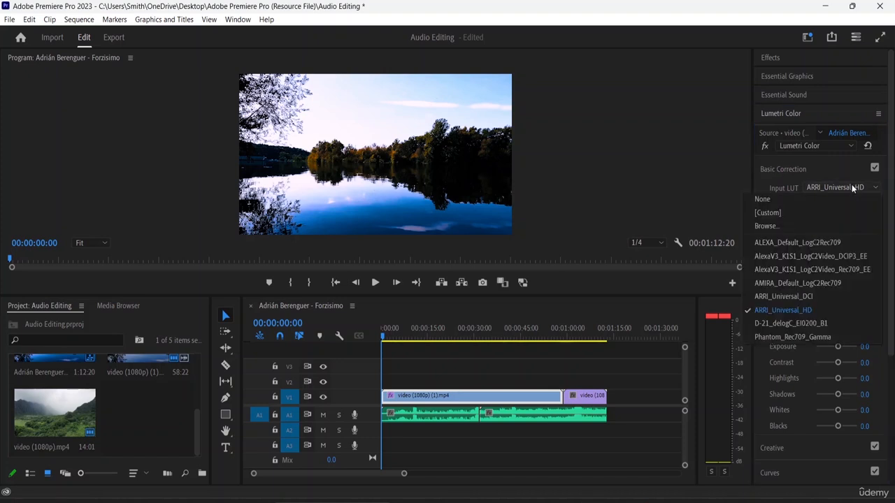
click(792, 339)
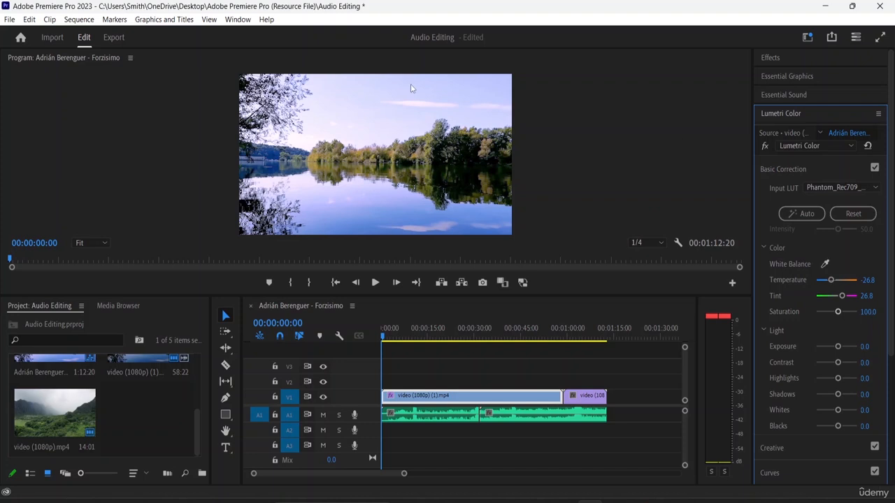
Step: Set the program preview's playback resolution to Full
click(661, 243)
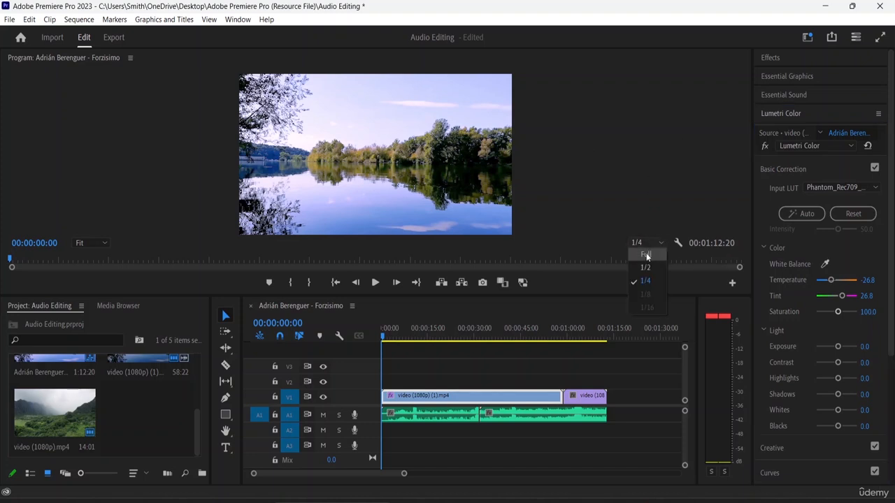
click(646, 252)
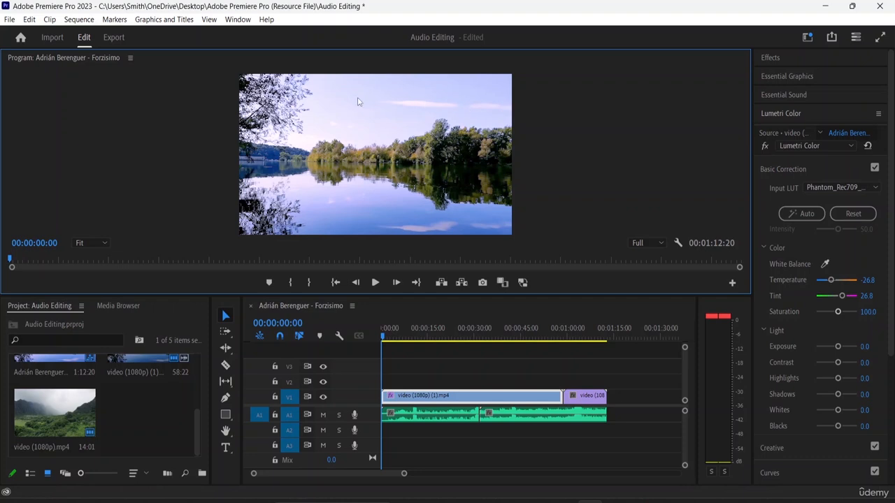
Step: Try the D-21_delogC_EI0200_B1 Input LUT with Exposure at 1.5, Contrast at -43.7 and Highlights at -100
click(867, 187)
click(804, 322)
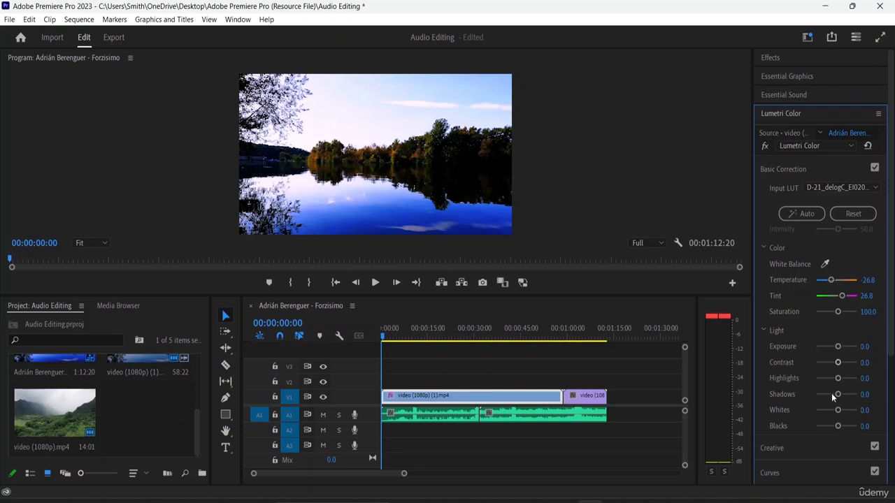
drag(841, 377, 843, 348)
scroll(839, 315, down, 1)
scroll(838, 316, up, 1)
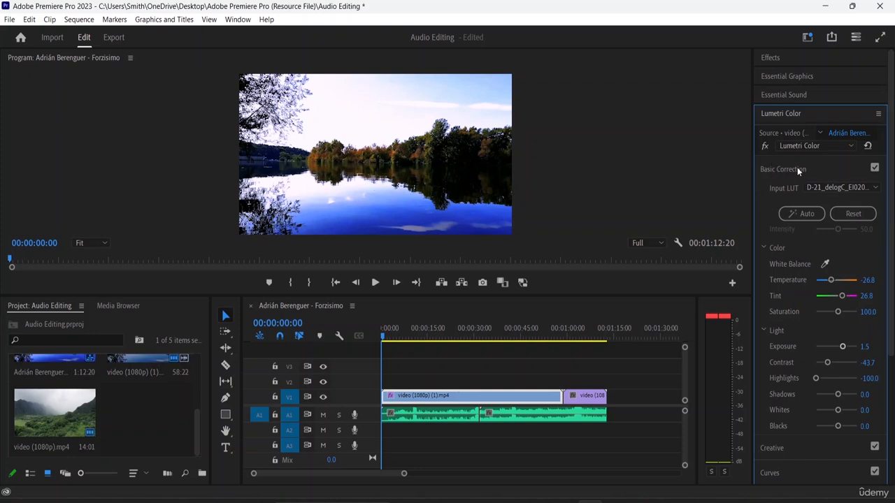
Step: Reset the clip's Basic Correction adjustments, set the Input LUT to None and collapse the section
click(859, 214)
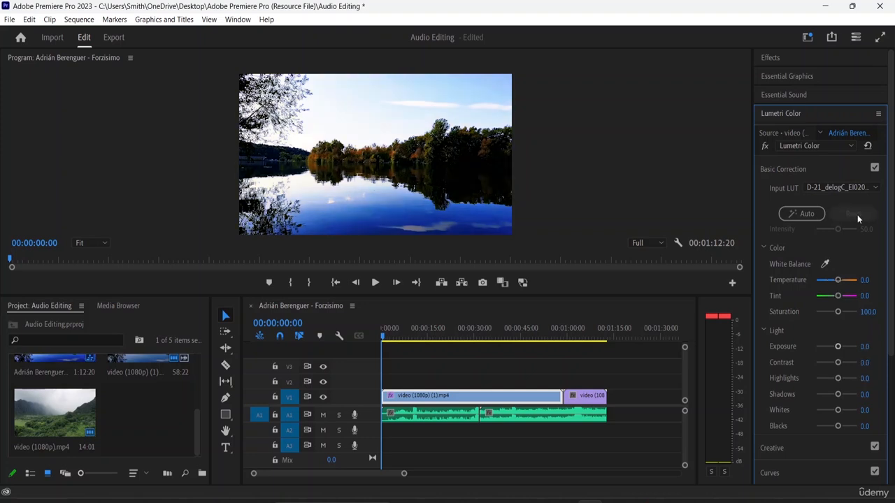
click(816, 187)
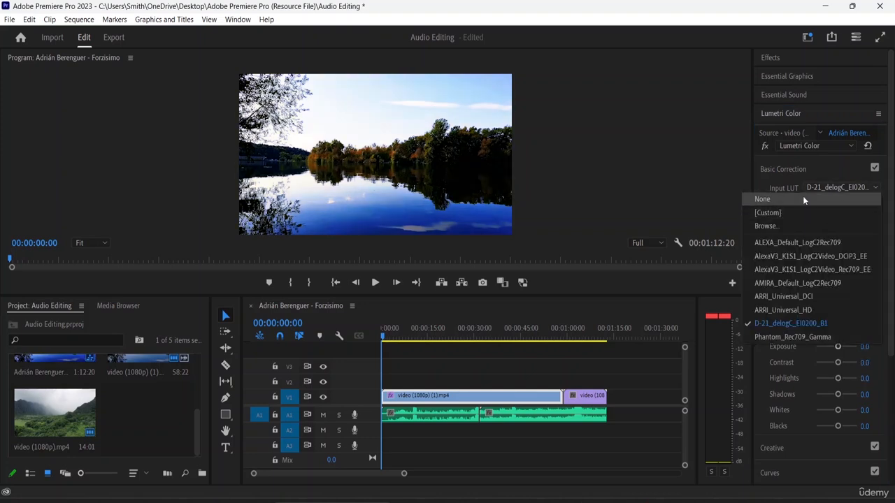
click(802, 197)
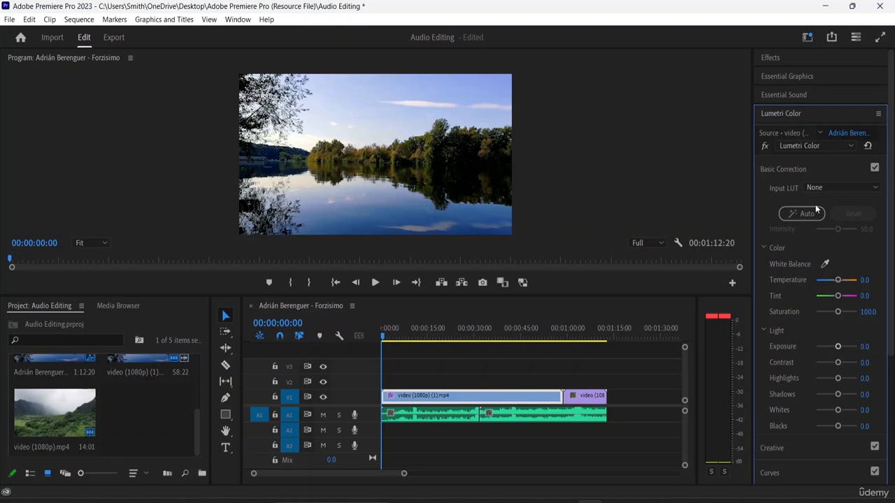
click(783, 169)
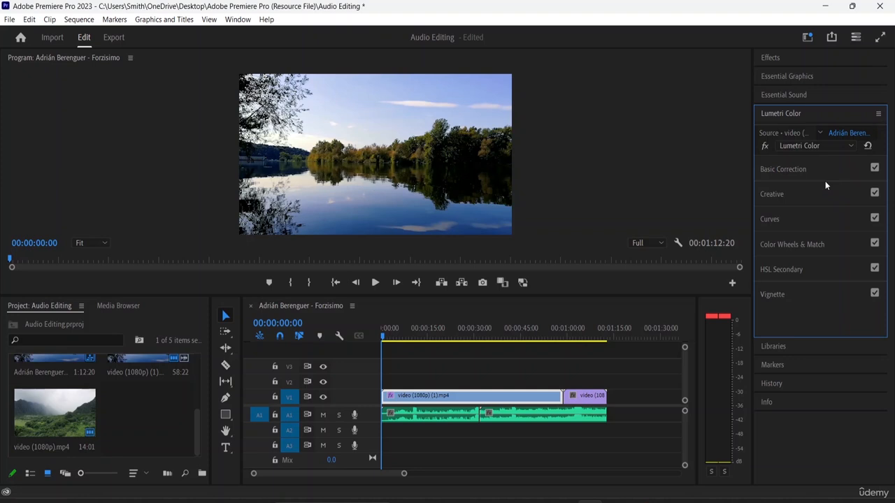
Step: Expand the Creative section and apply the Fuji ETERNA 250D Fuji 3510 (by Adobe) look to the clip
click(763, 195)
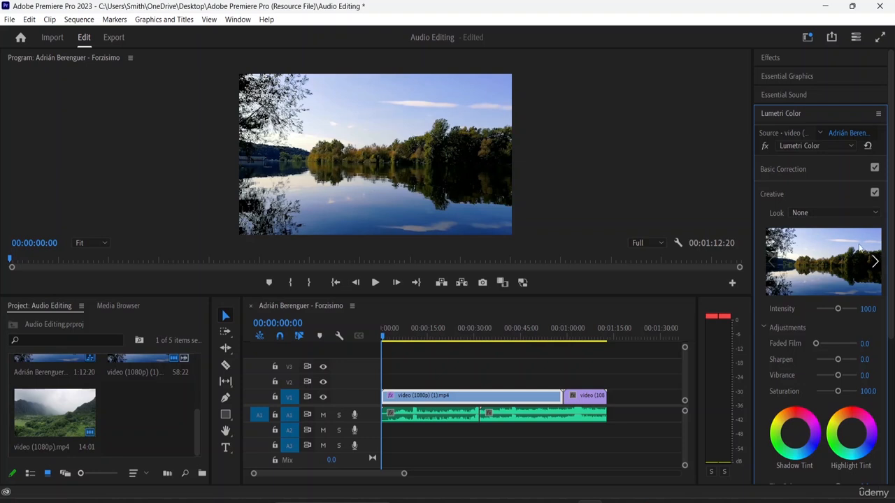
click(827, 210)
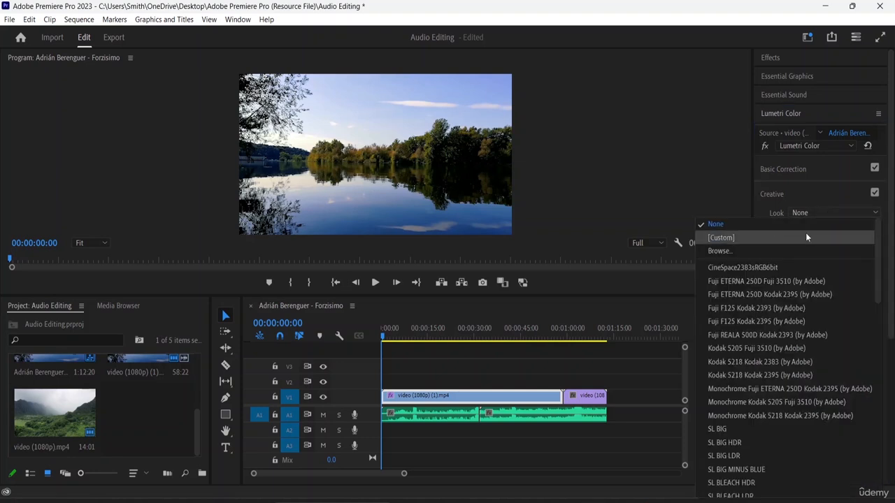
click(789, 280)
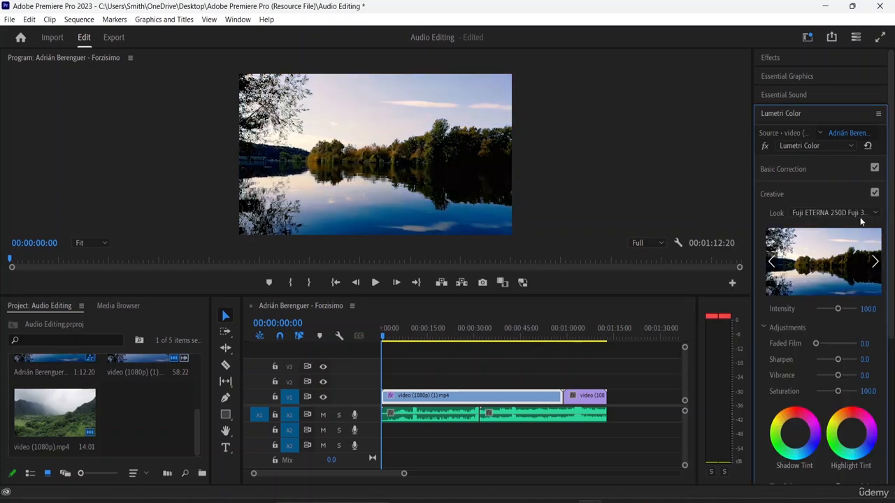
Step: Browse the look previews, apply Kodak 5205 Fuji 3510 (by Adobe) to the clip and lower its Intensity to 0
click(876, 261)
click(876, 262)
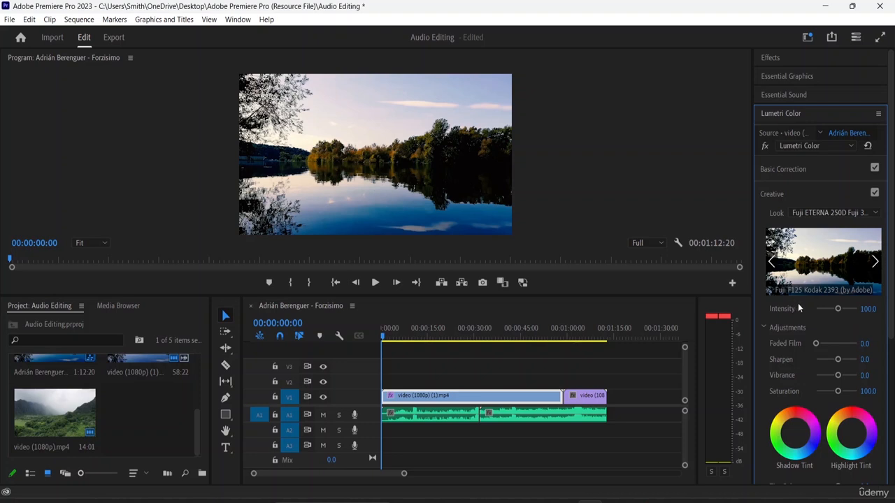
click(875, 262)
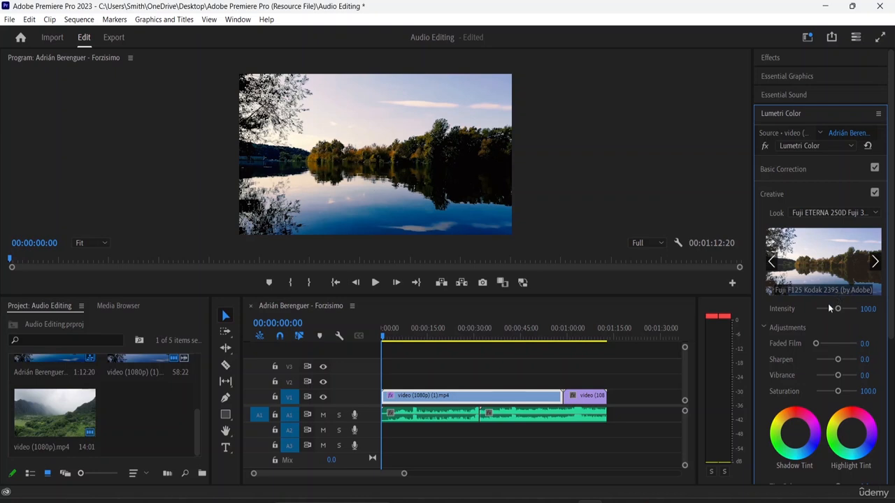
click(875, 262)
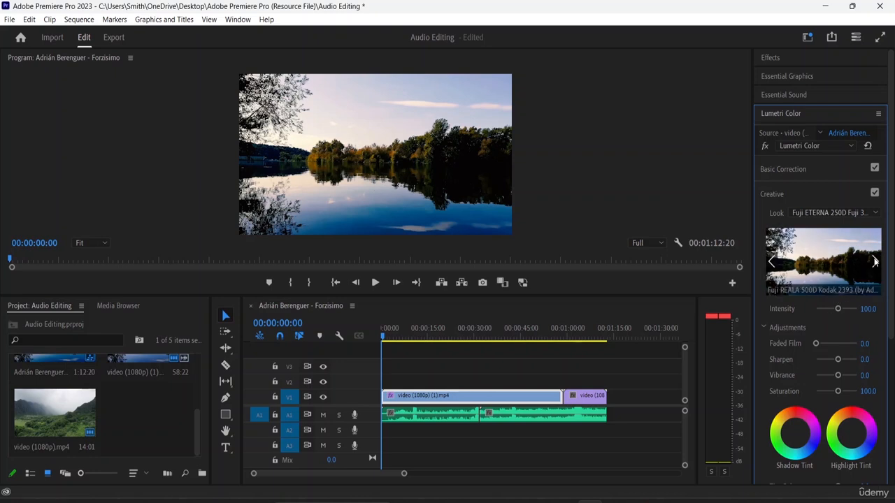
click(875, 262)
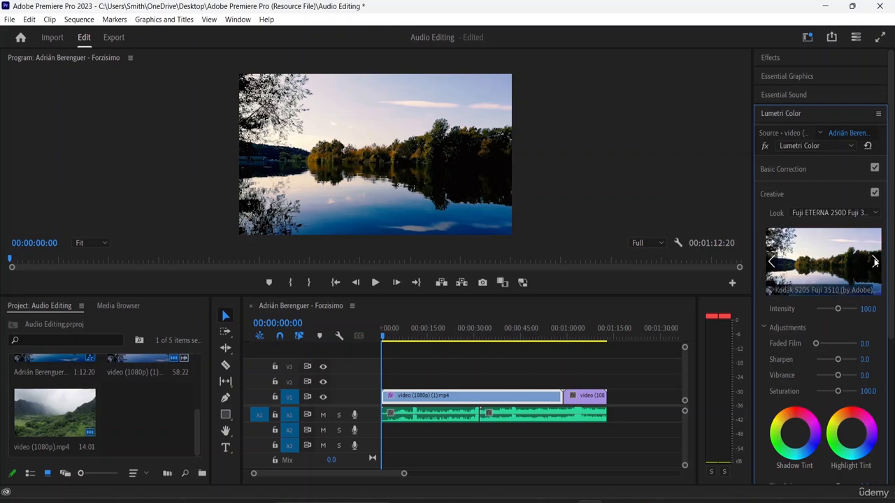
click(834, 267)
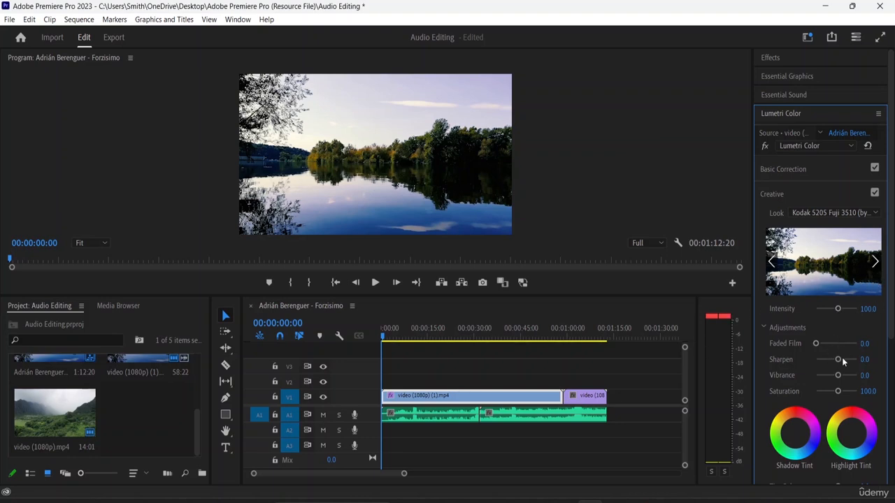
drag(839, 308, 803, 316)
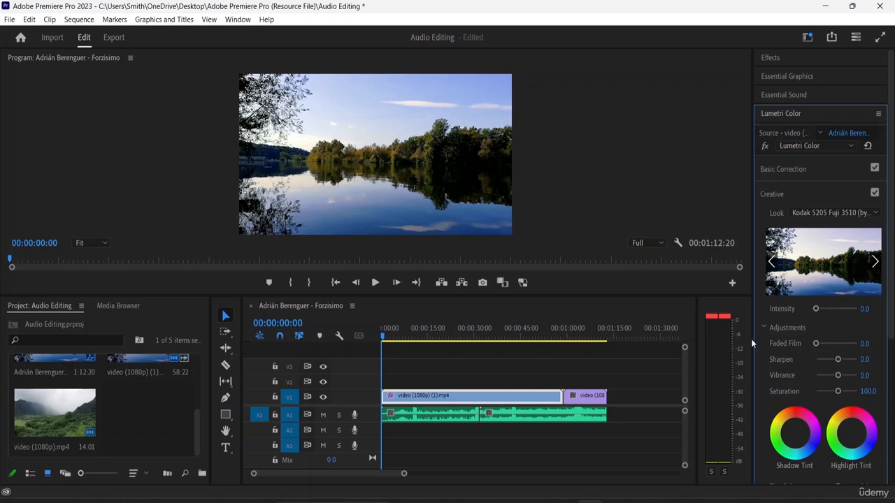
Step: Set the look's Intensity to 67.6, Faded Film to 26.8, Sharpen to -63.4, Vibrance to 26.8 and Saturation to 64.8
click(830, 309)
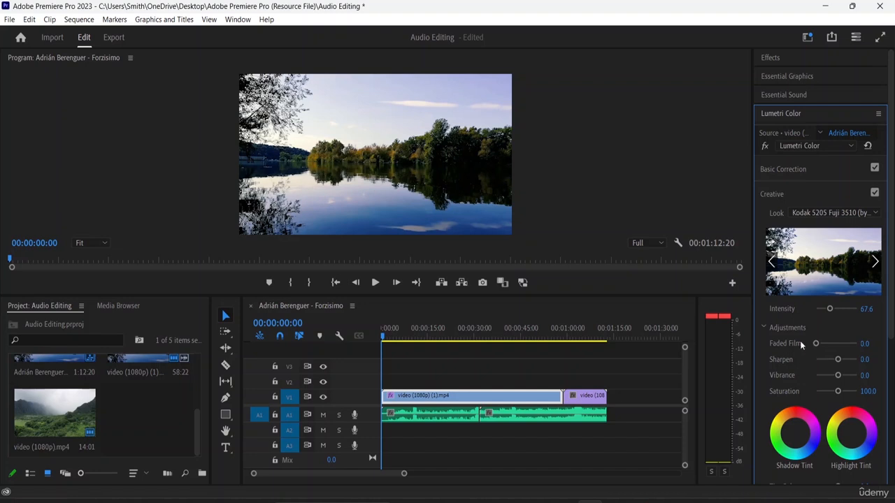
scroll(802, 343, down, 2)
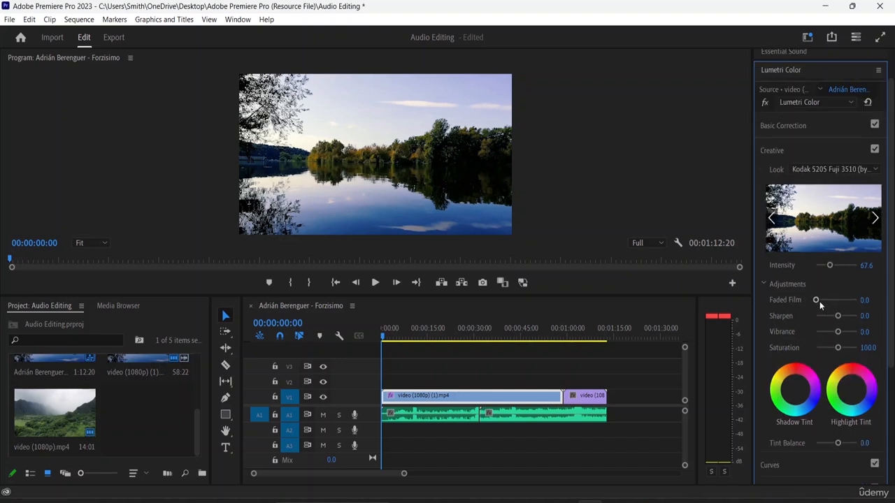
drag(814, 300, 823, 318)
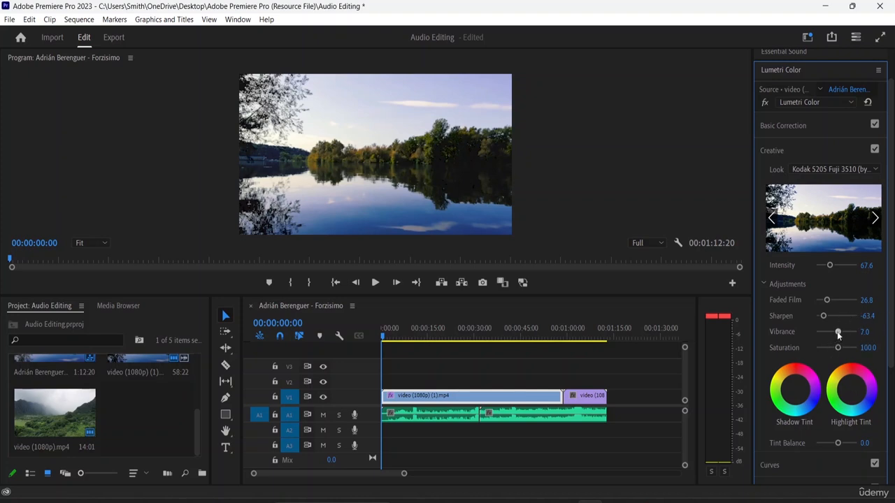
drag(837, 331, 829, 352)
Step: Shift the Shadow Tint slightly toward cyan and the Highlight Tint toward magenta, and set Tint Balance to 43.7
scroll(816, 364, down, 1)
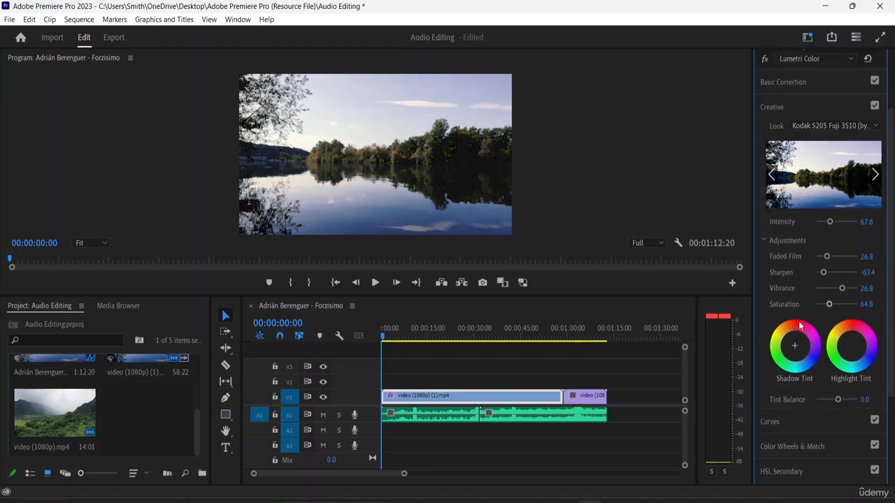
click(799, 324)
double_click(792, 346)
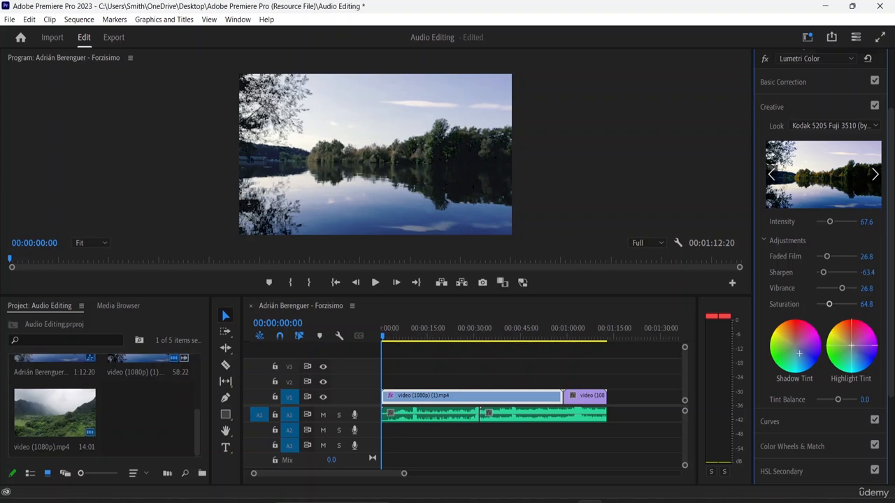
mouse_move(852, 344)
mouse_down()
mouse_move(858, 328)
mouse_move(869, 353)
mouse_move(868, 341)
mouse_up()
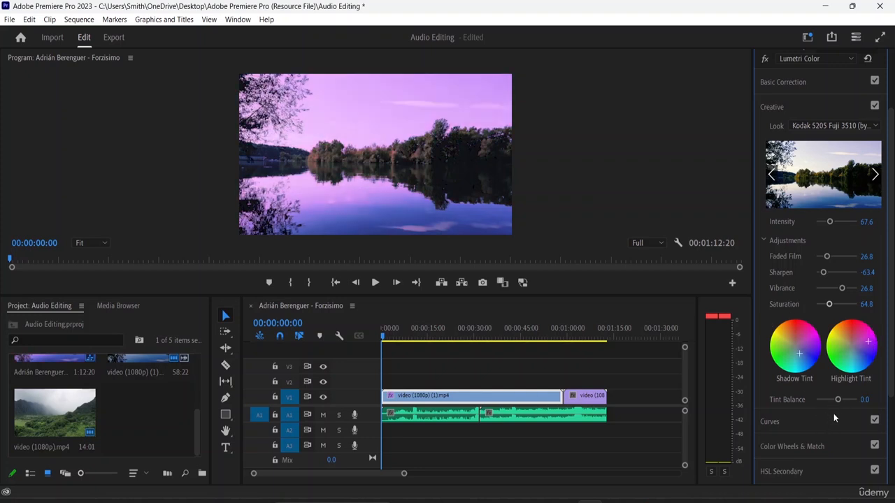
mouse_move(834, 399)
mouse_down()
mouse_move(825, 400)
mouse_move(853, 403)
mouse_move(845, 400)
mouse_up()
Step: Expand the Curves section and bow the white RGB curve strongly upward to brighten the midtones
scroll(811, 412, down, 2)
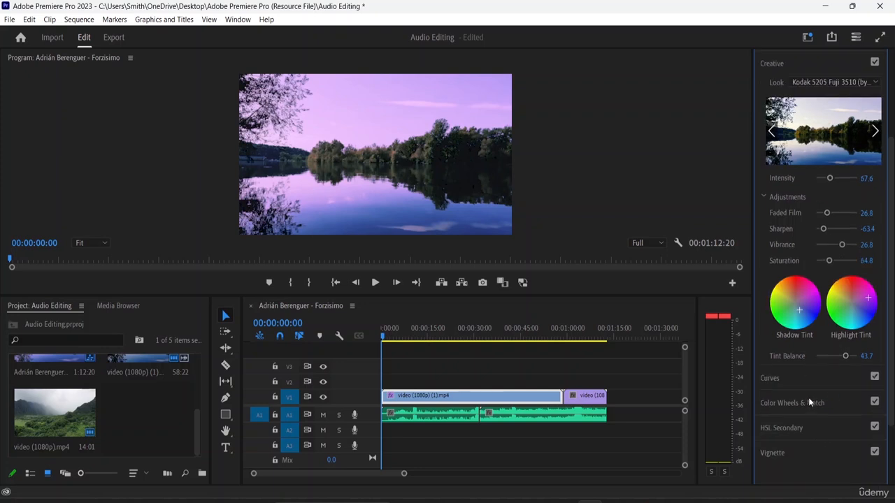
click(773, 379)
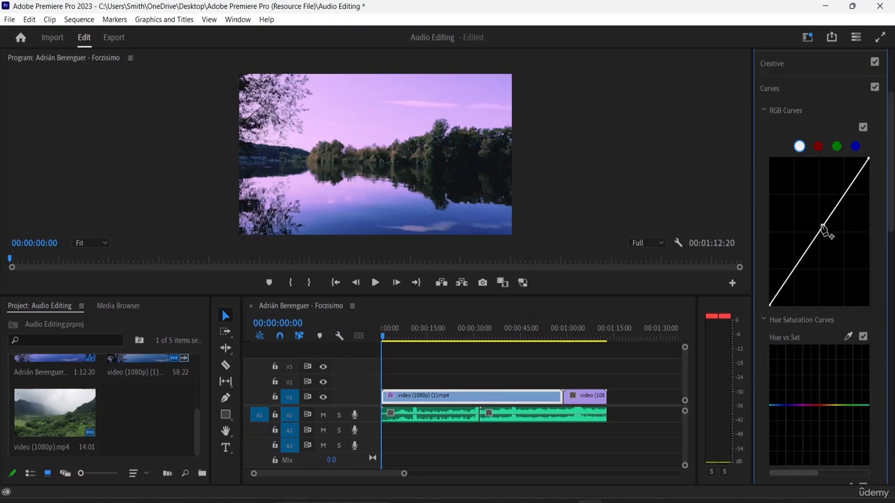
drag(825, 233, 801, 221)
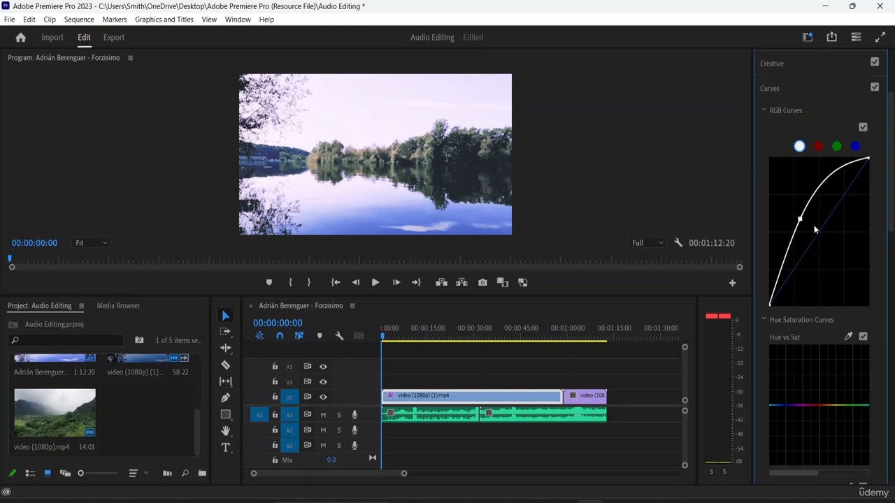
Step: Bend the red channel curve below the diagonal and the green channel curve above it
click(818, 146)
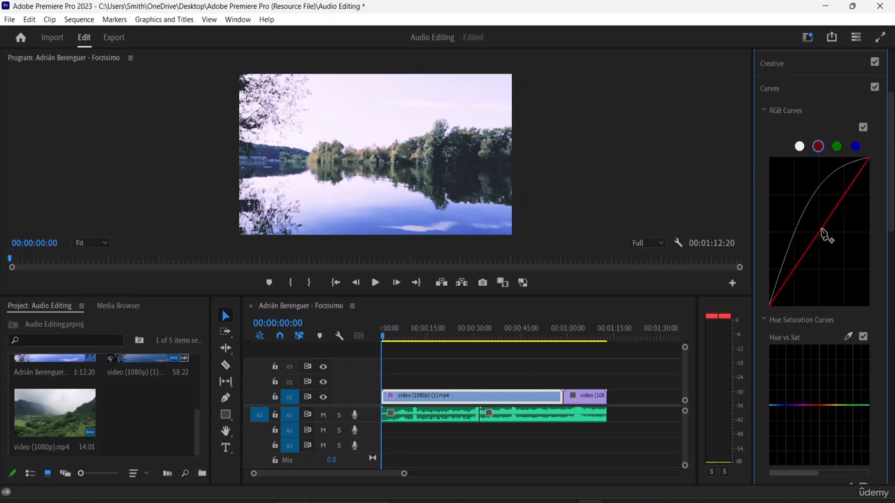
drag(824, 233, 853, 201)
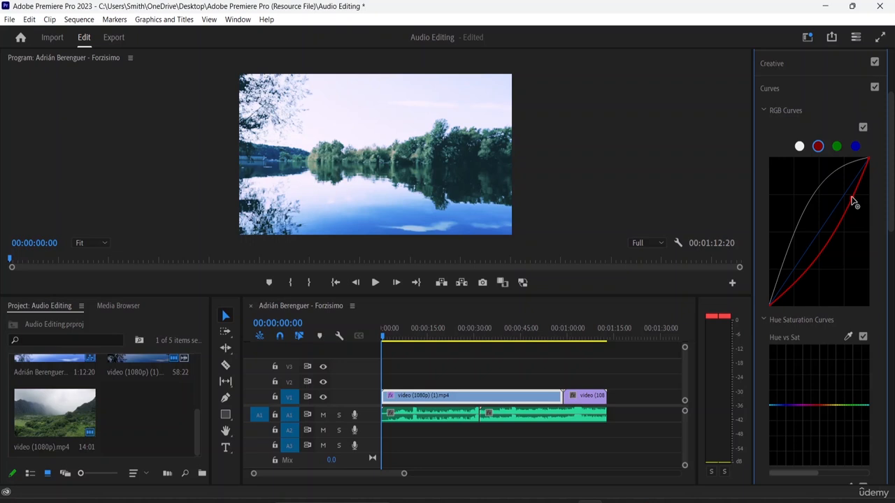
click(836, 147)
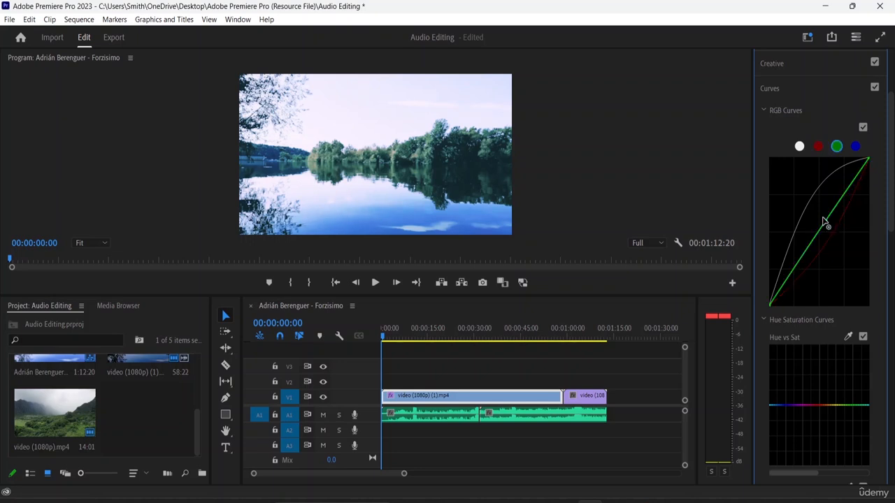
drag(825, 222, 820, 213)
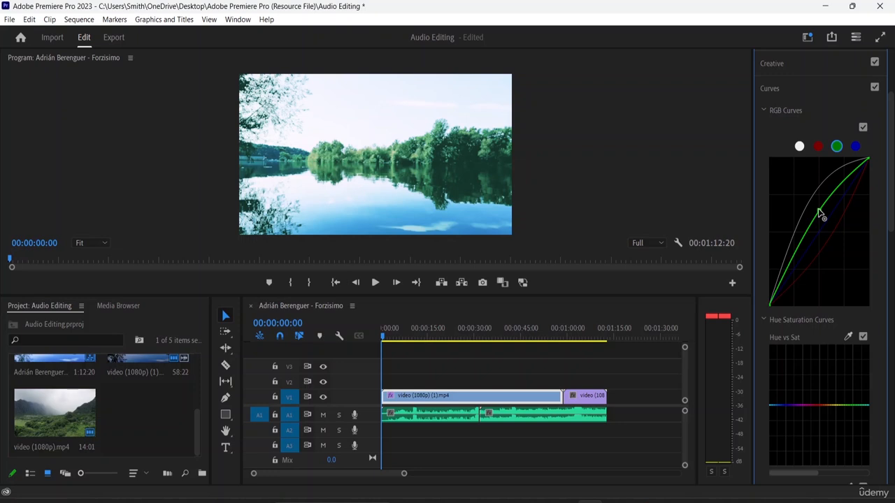
Step: Raise the blue channel curve slightly and lower the yellow-green range of the Hue vs Sat curve
click(855, 146)
drag(828, 230, 821, 263)
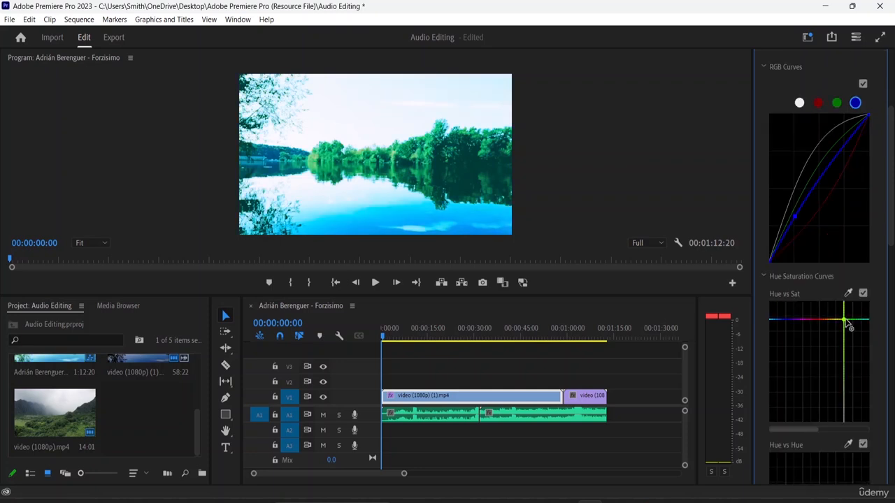
drag(848, 324, 849, 336)
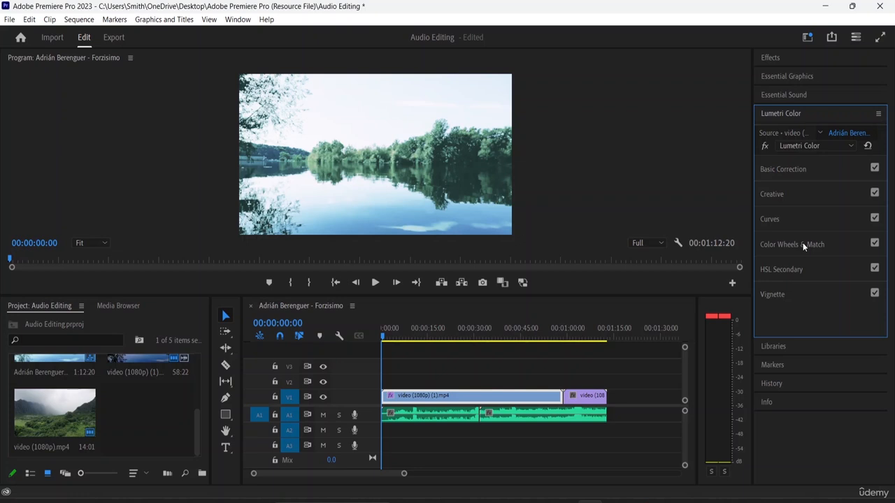
Step: Expand HSL Secondary, adjust the H, S and L key ranges, and toggle the L range off and on
click(809, 269)
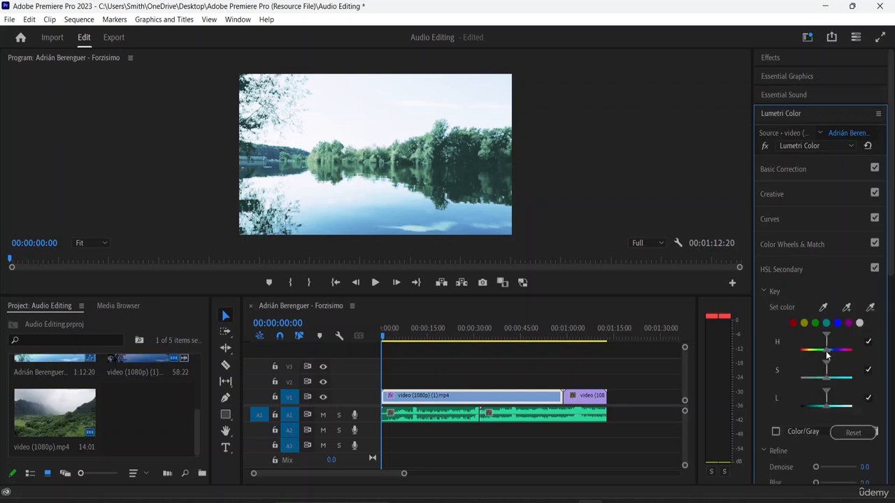
drag(827, 355, 818, 352)
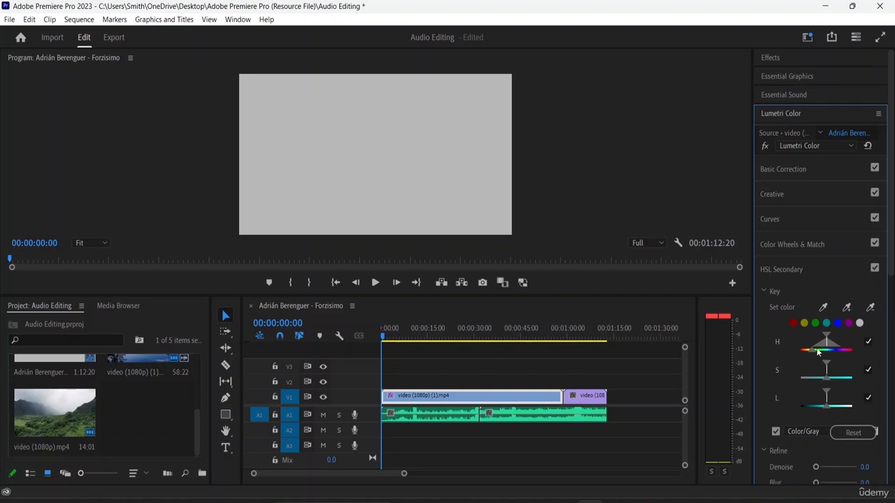
drag(818, 351, 825, 400)
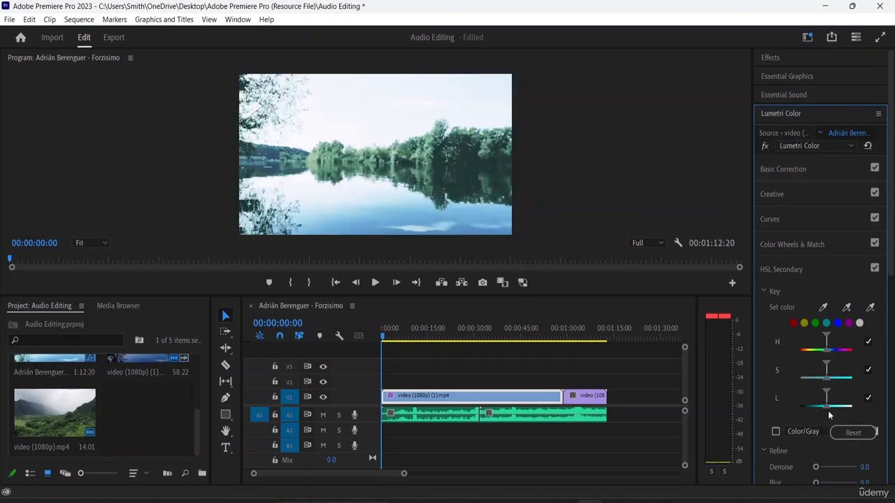
click(869, 399)
click(868, 397)
Step: Raise the Denoise and Blur refinement of the HSL key and collapse the HSL Secondary section
scroll(854, 405, down, 2)
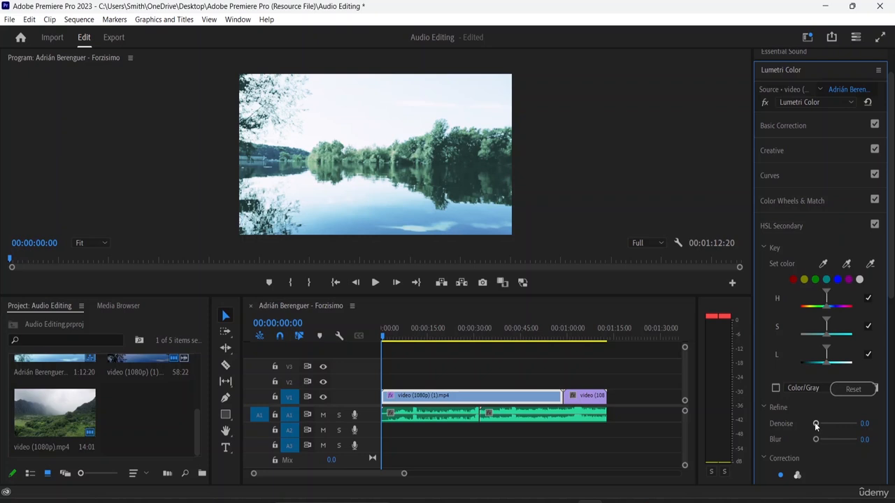
drag(816, 424, 828, 440)
click(779, 226)
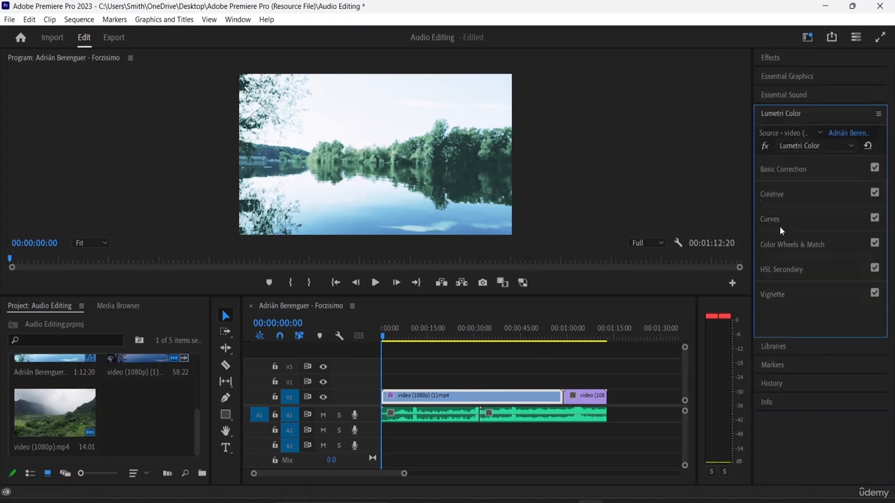
Step: Add a vignette with Amount -3.0, Midpoint 8.5, Roundness 32.4 and Feather 73.2, and collapse its section
click(771, 296)
click(816, 314)
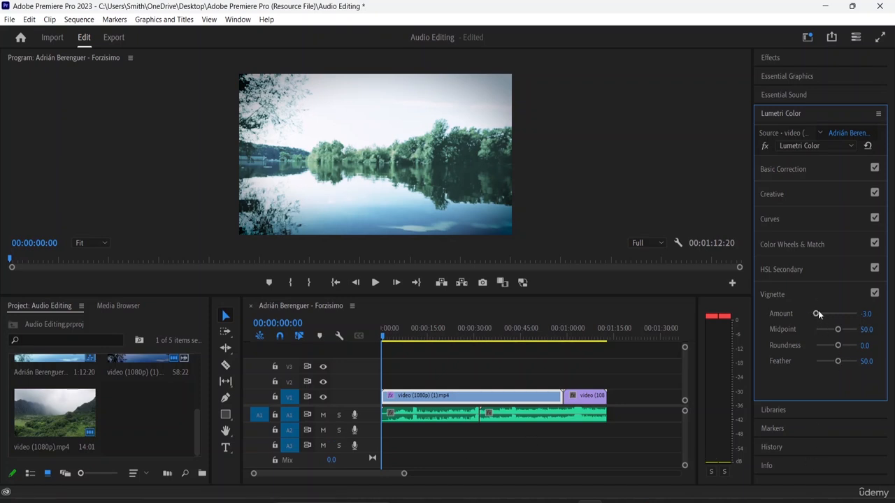
drag(815, 314, 814, 334)
drag(838, 330, 802, 361)
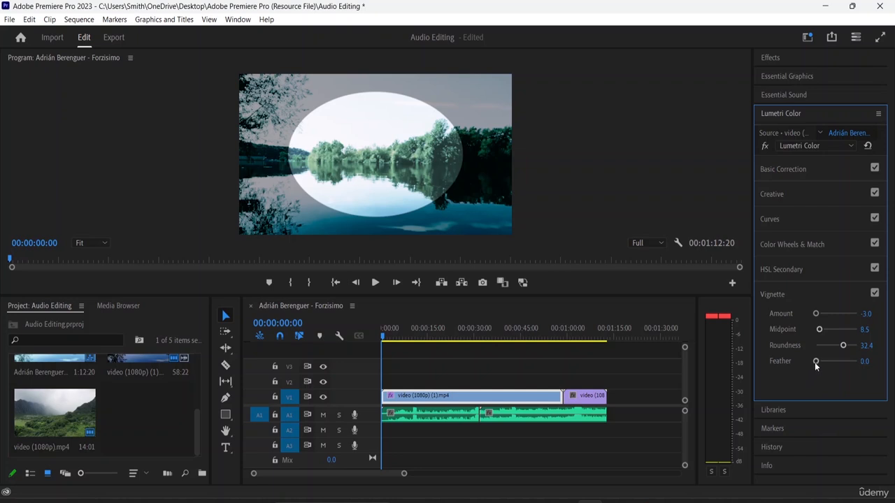
drag(815, 361, 846, 361)
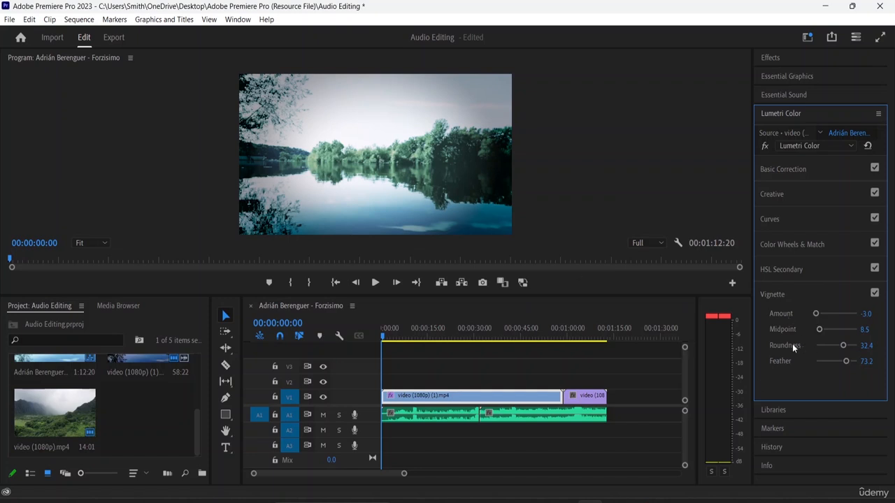
click(776, 295)
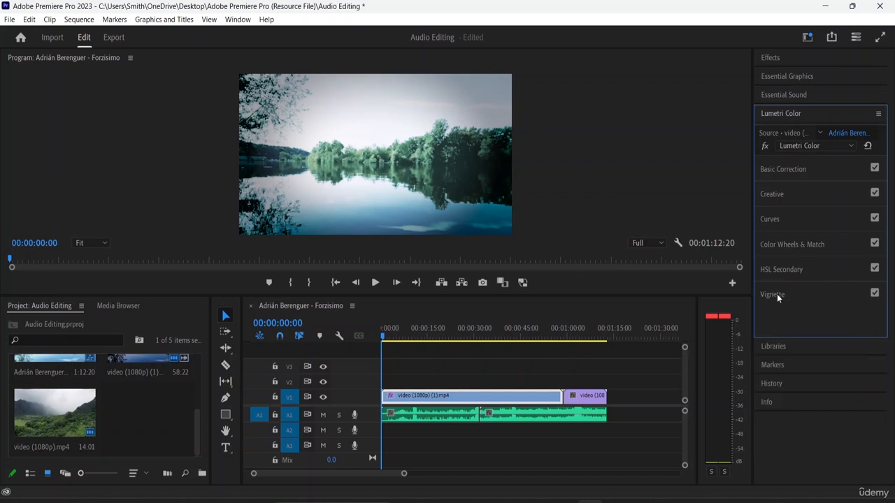
Step: Reopen the Creative section and set the Program monitor's playback resolution to 1/4
click(779, 197)
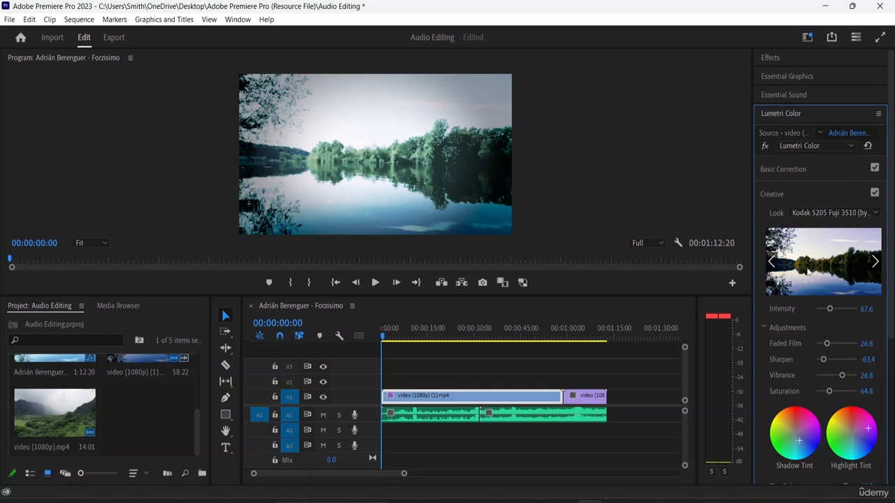
scroll(820, 358, down, 1)
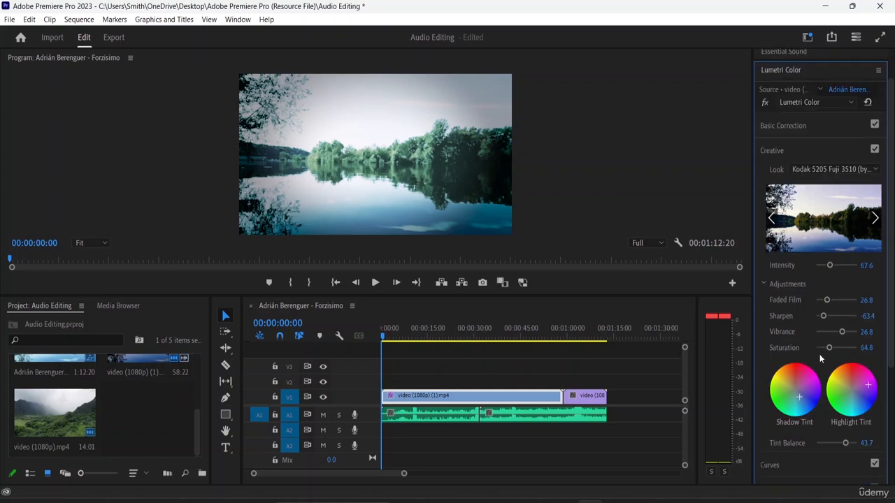
scroll(819, 354, down, 2)
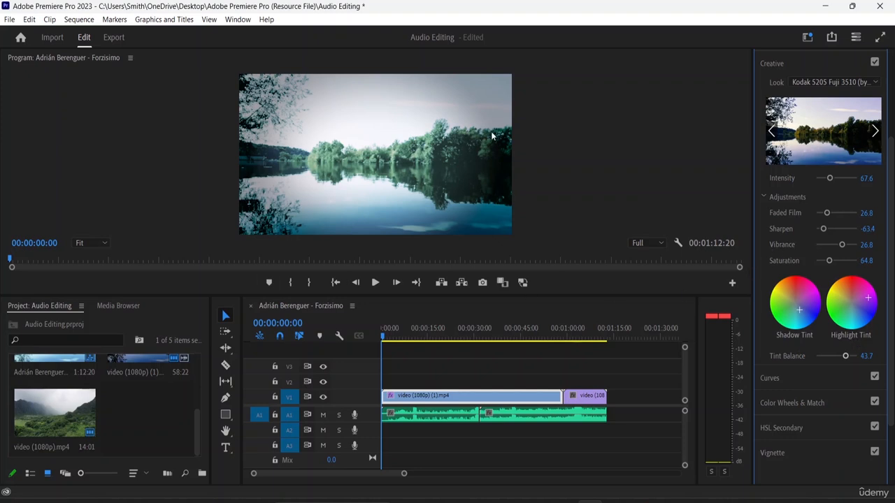
click(659, 244)
click(643, 281)
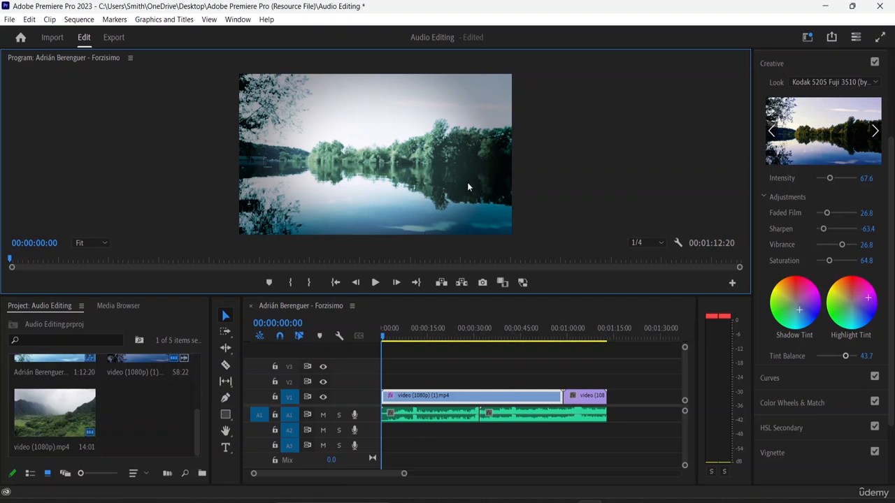
Step: Switch the Program monitor to Comparison View, try the vertical split and return to the side-by-side layout
click(210, 20)
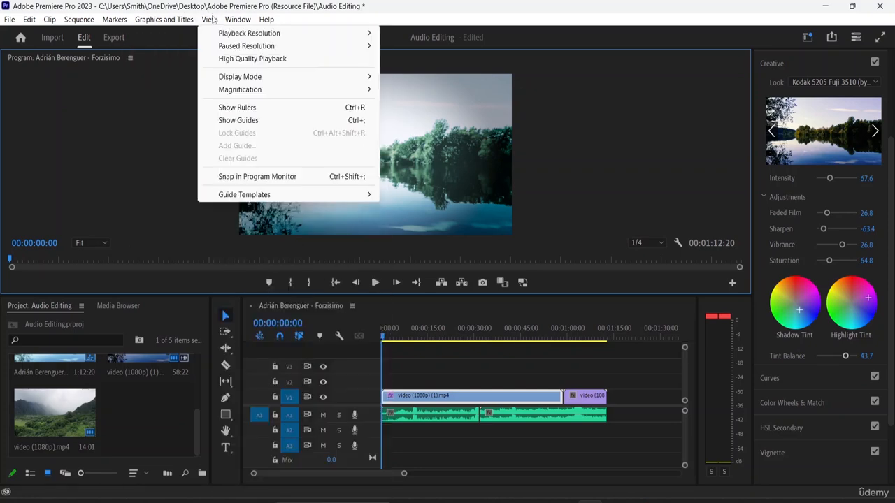
mouse_move(226, 79)
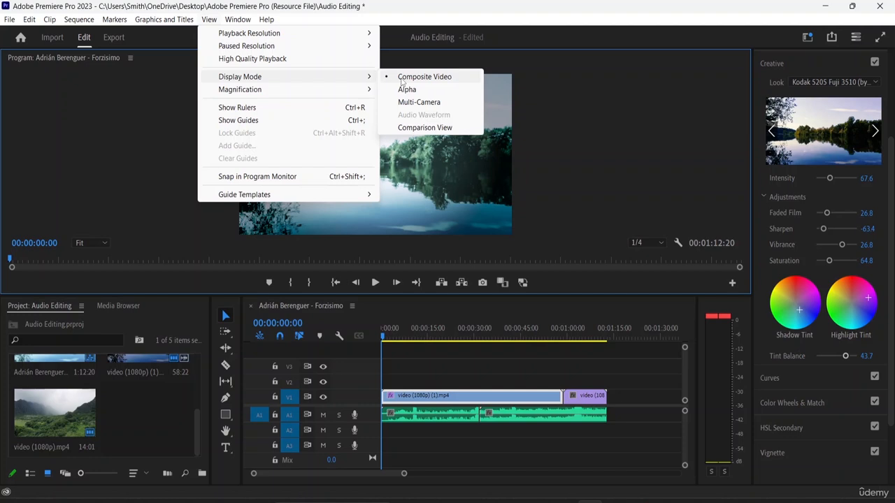
click(427, 127)
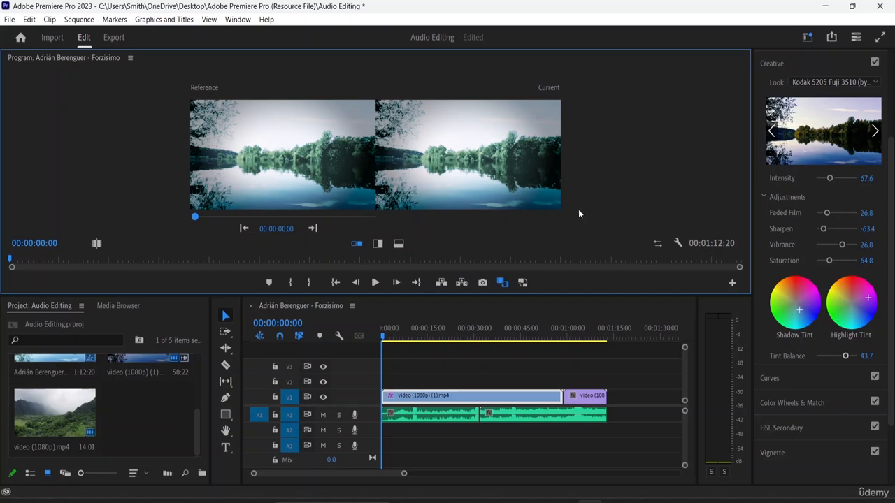
click(378, 243)
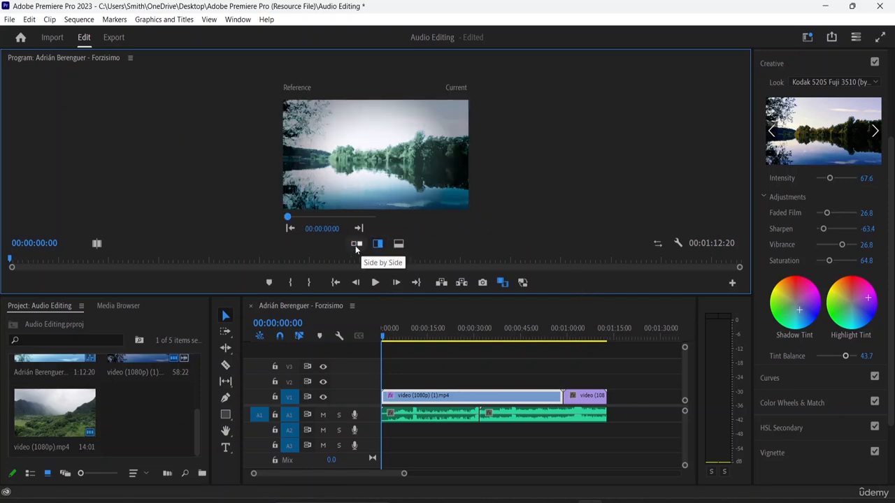
click(356, 244)
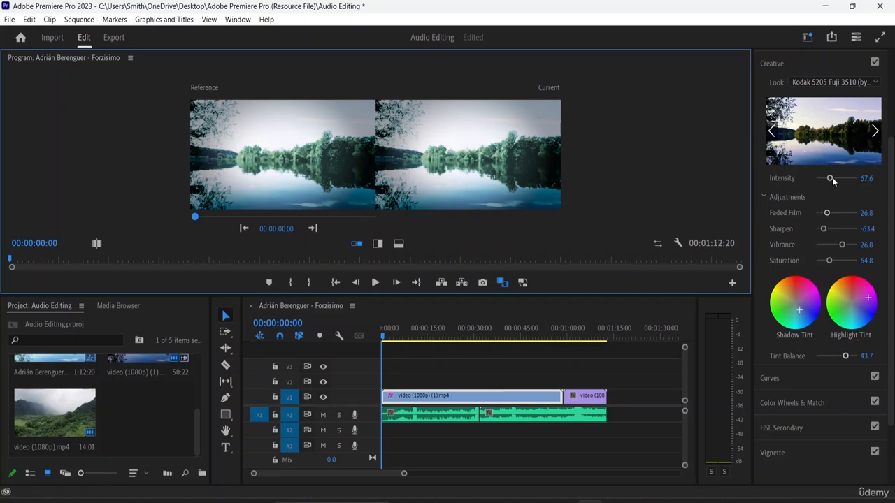
Step: Change the clip's Creative look to Kodak 5218 Kodak 2383 (by Adobe)
click(867, 83)
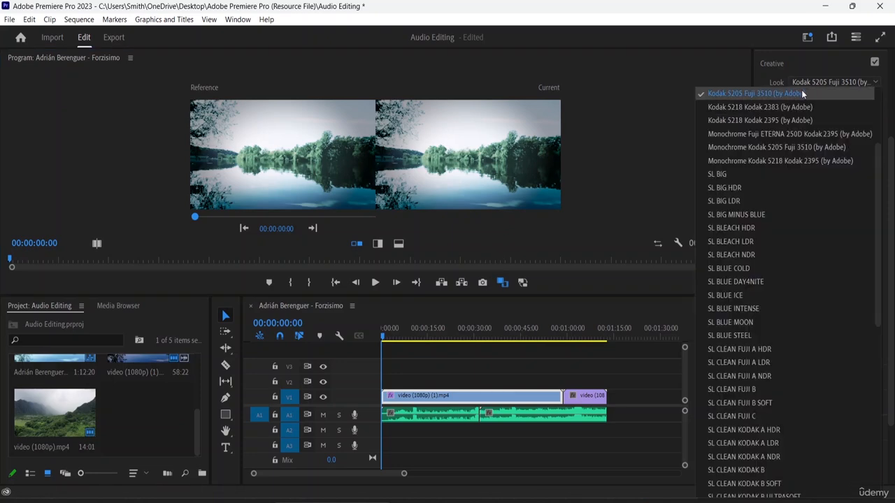
click(788, 107)
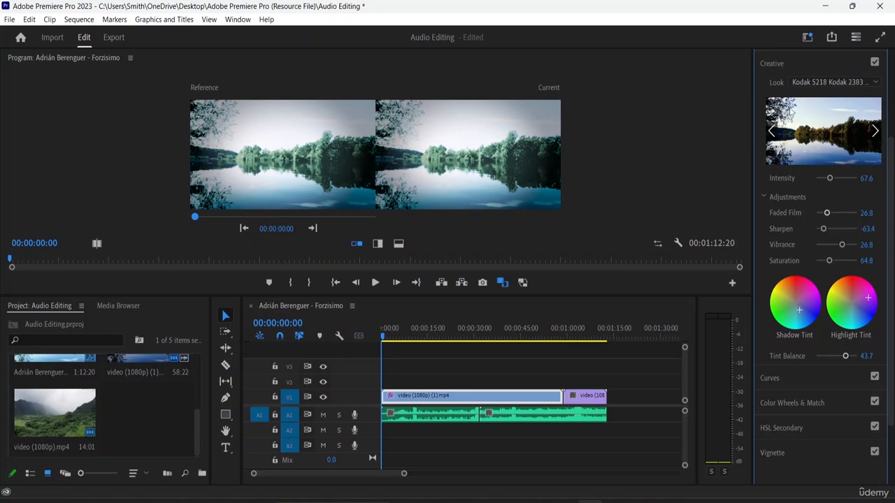
Step: Change the clip's Creative look to SL GOLD RUSH HDR
click(873, 83)
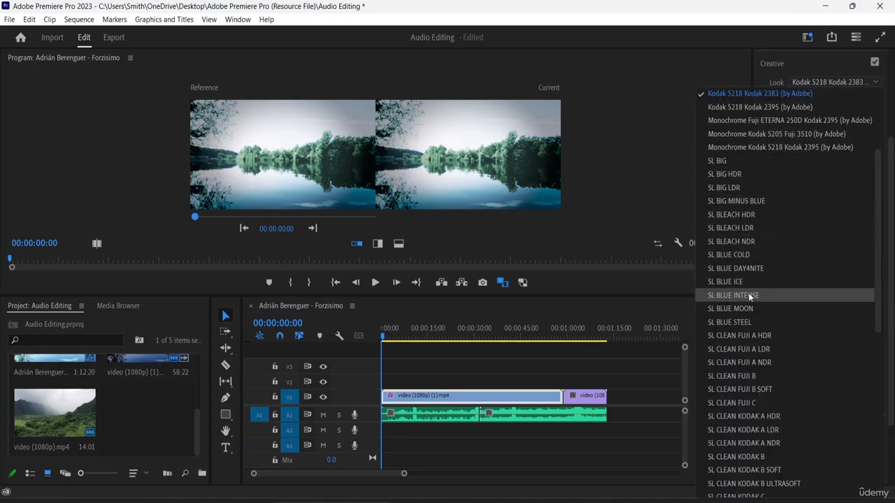
scroll(738, 356, down, 5)
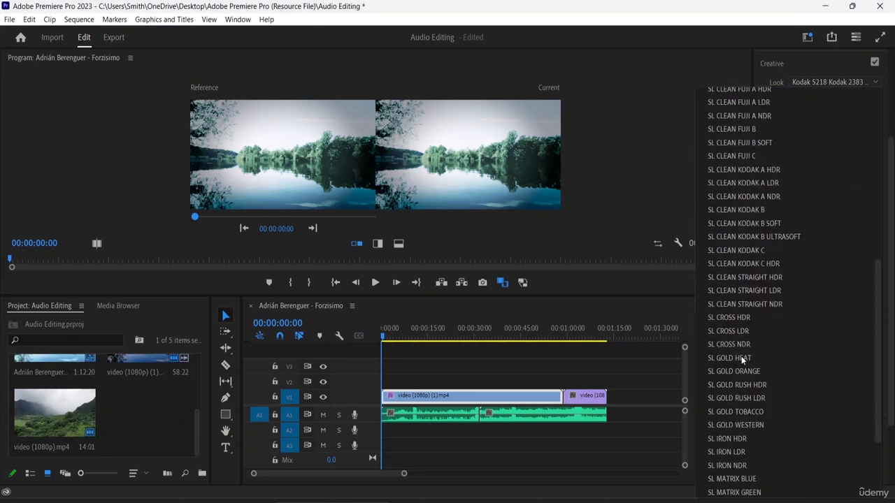
key(Escape)
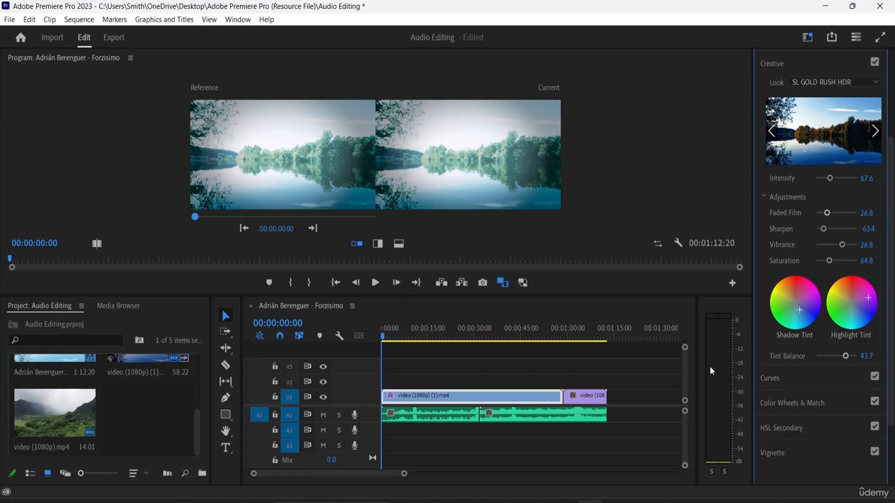
click(476, 146)
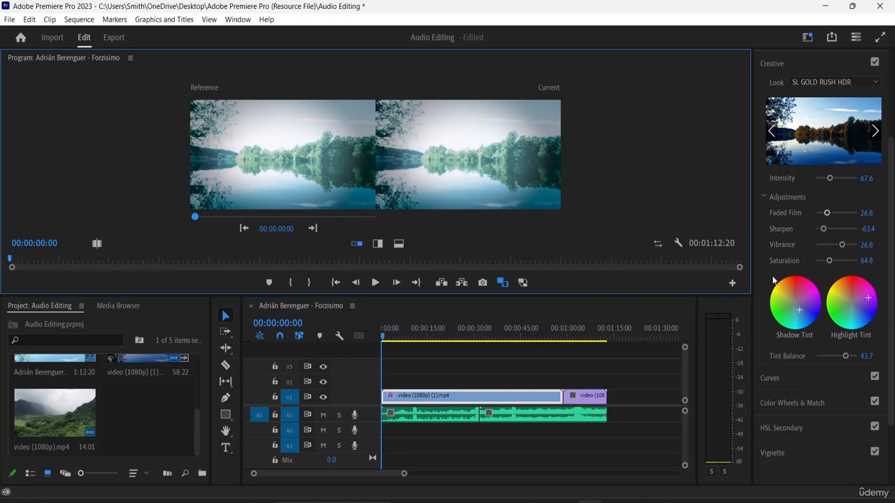
Step: Take the Program monitor out of Comparison View and stop the sequence playback at 00:00:41:07
click(842, 76)
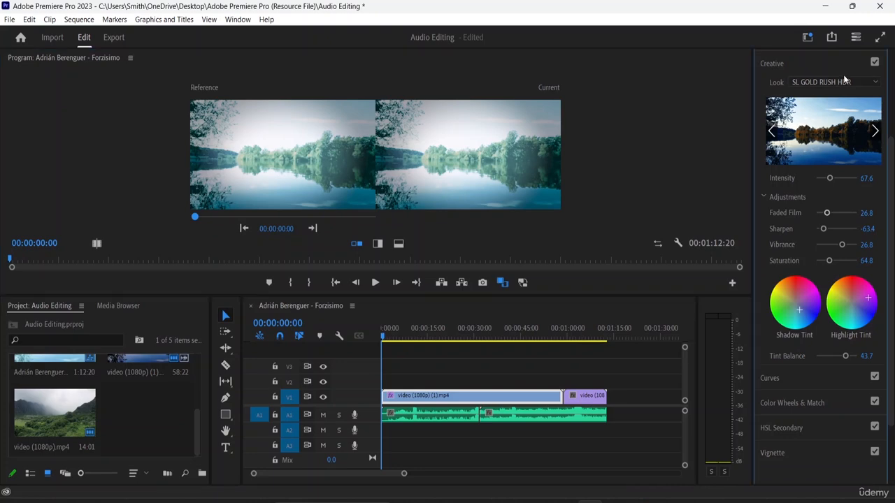
click(238, 21)
click(209, 21)
click(210, 22)
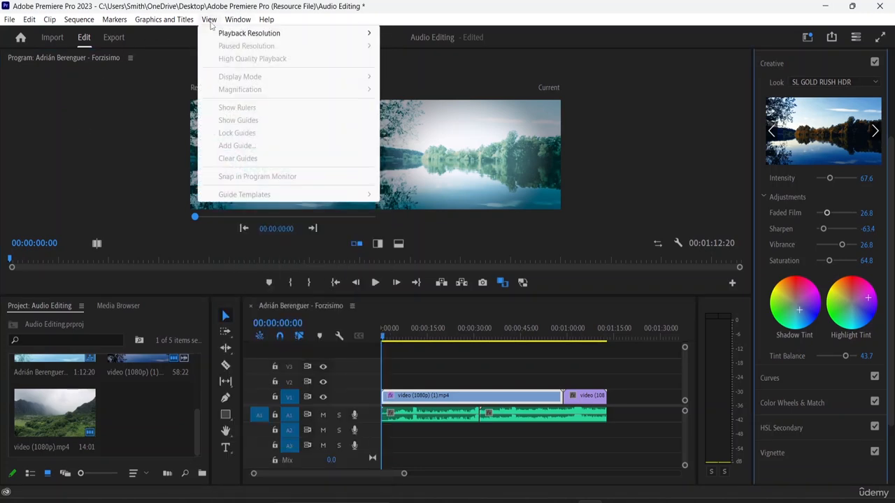
click(455, 449)
click(478, 186)
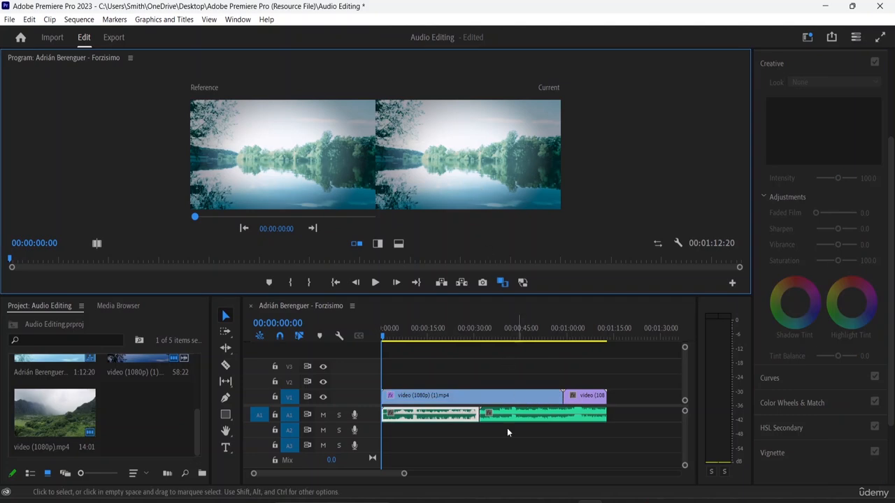
click(493, 396)
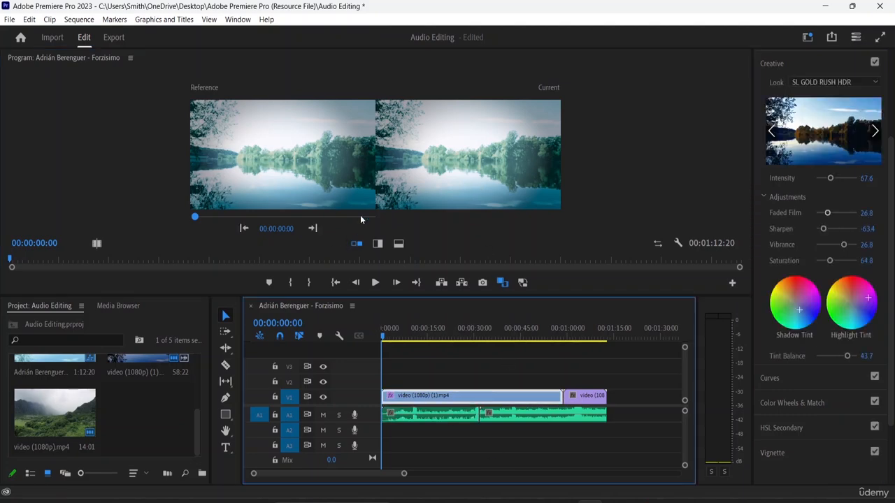
click(210, 20)
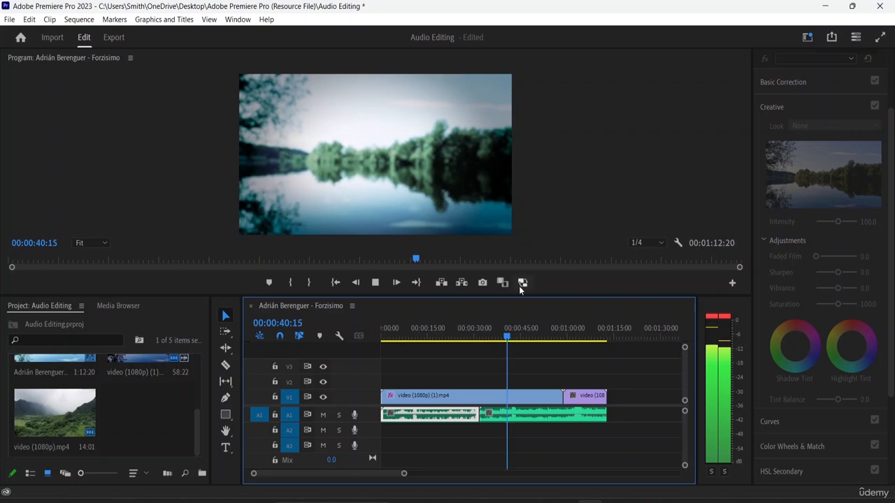
key(space)
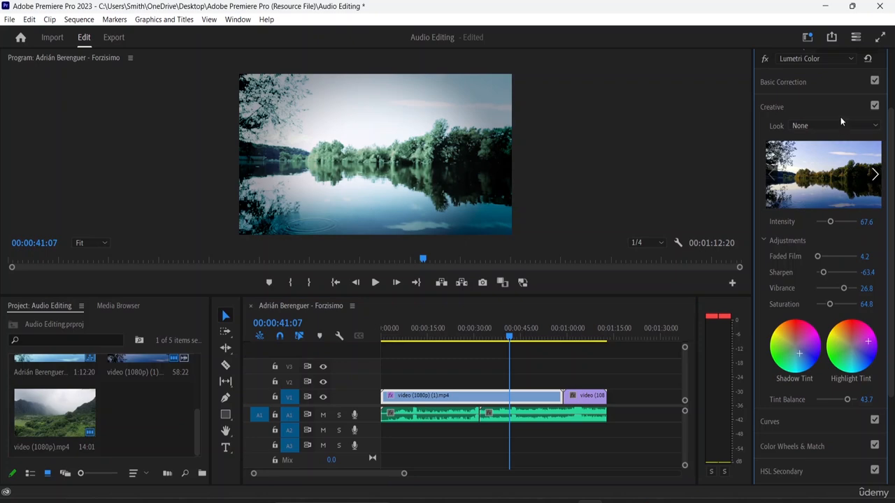
Step: Examine the Basic Correction section and its Input LUT options, and collapse the section
scroll(841, 98, up, 1)
click(785, 126)
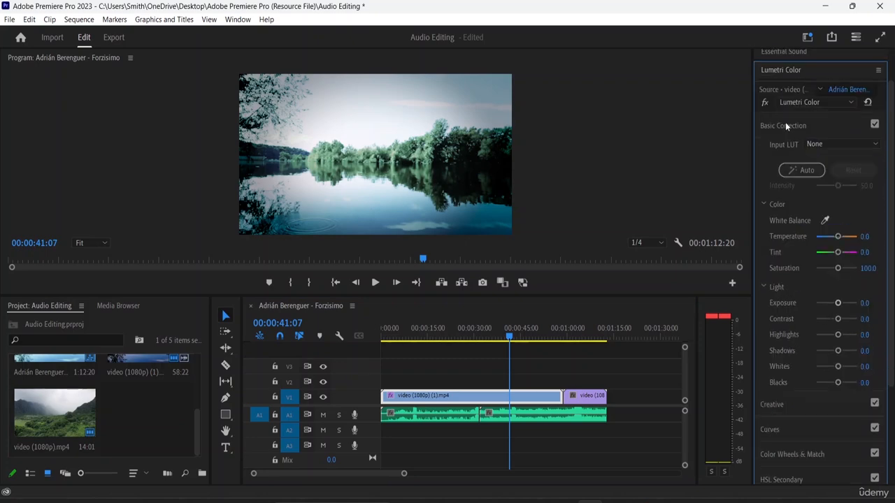
click(842, 143)
click(809, 154)
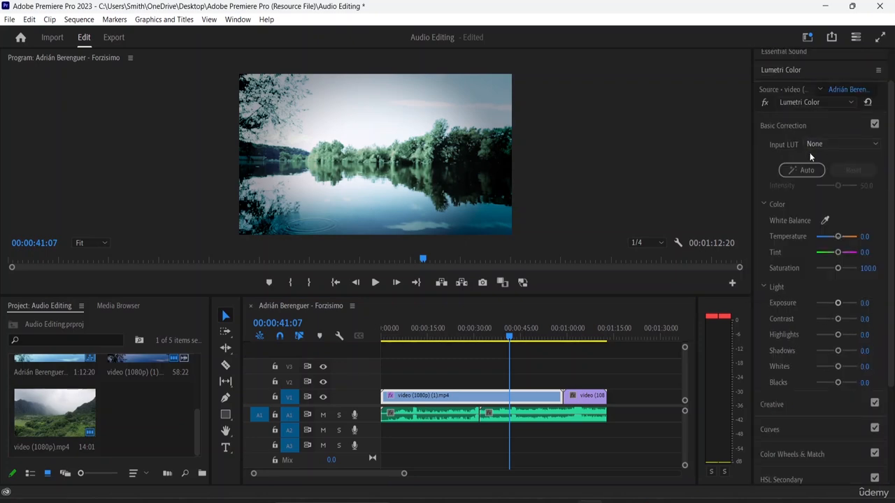
scroll(797, 182, down, 1)
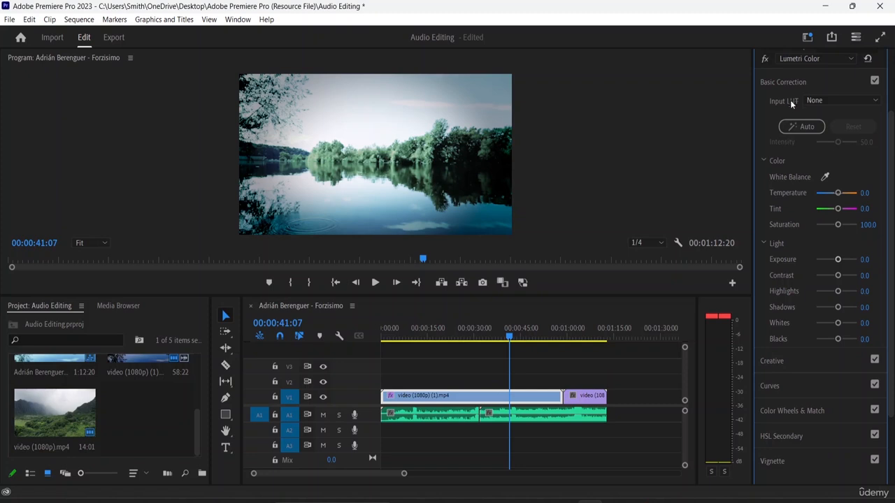
click(781, 81)
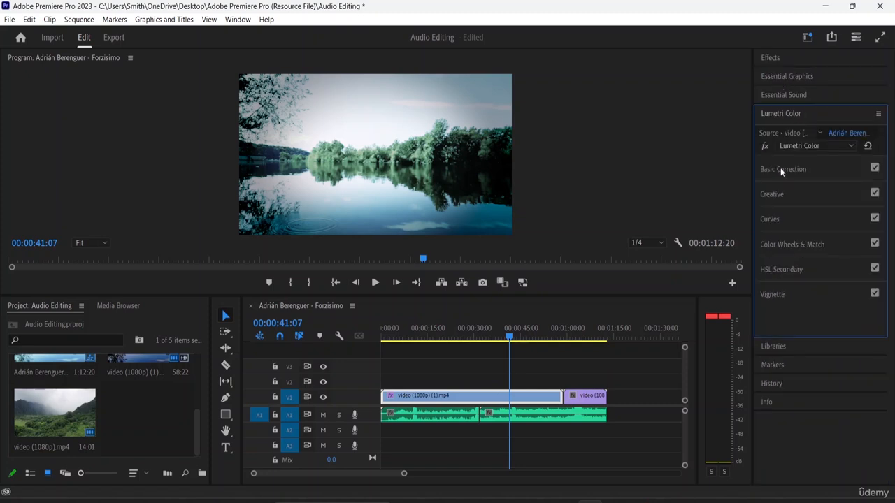
Step: In the Creative section, set Intensity, Faded Film and Sharpen to 0.0 and Vibrance to -100.0
click(771, 193)
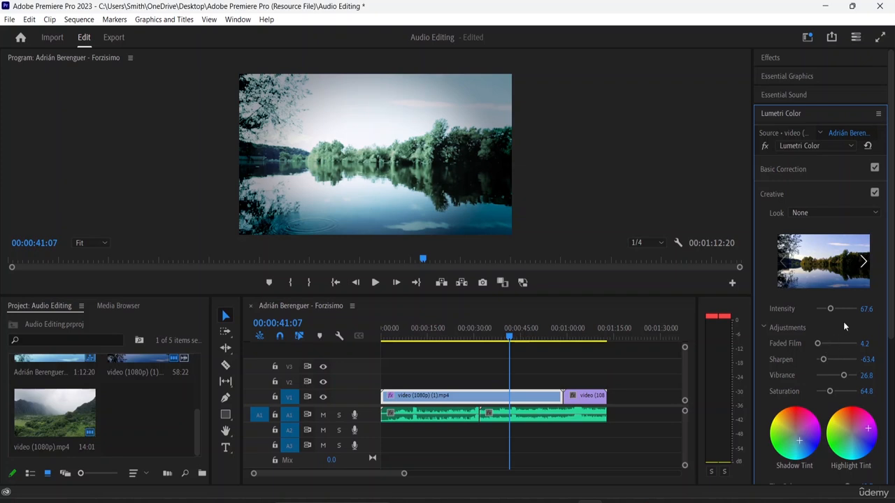
drag(817, 344, 828, 359)
drag(830, 308, 797, 306)
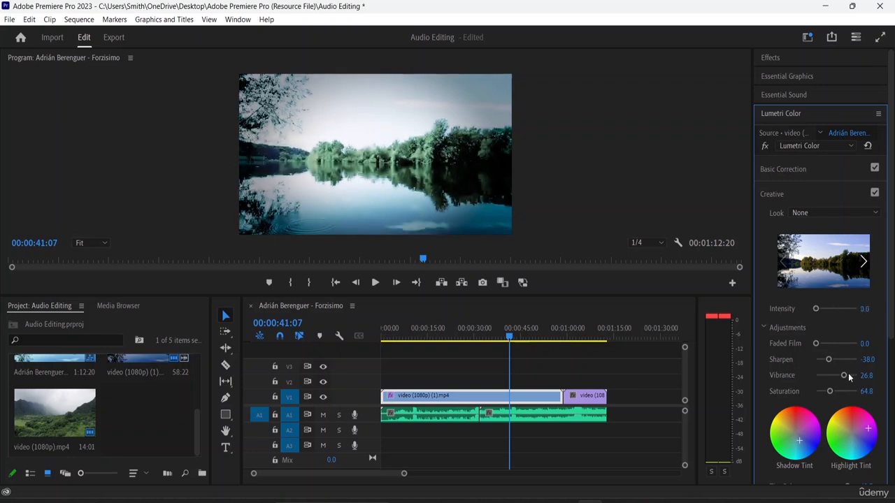
drag(829, 360, 840, 361)
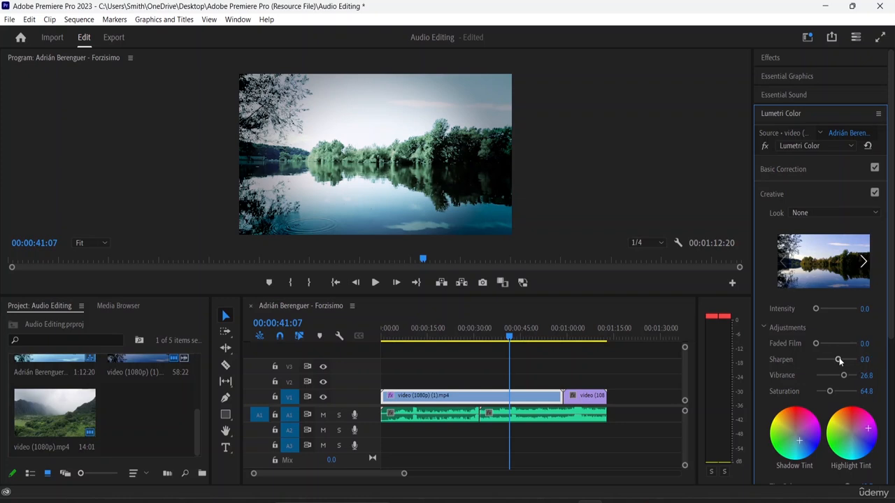
drag(842, 377, 805, 375)
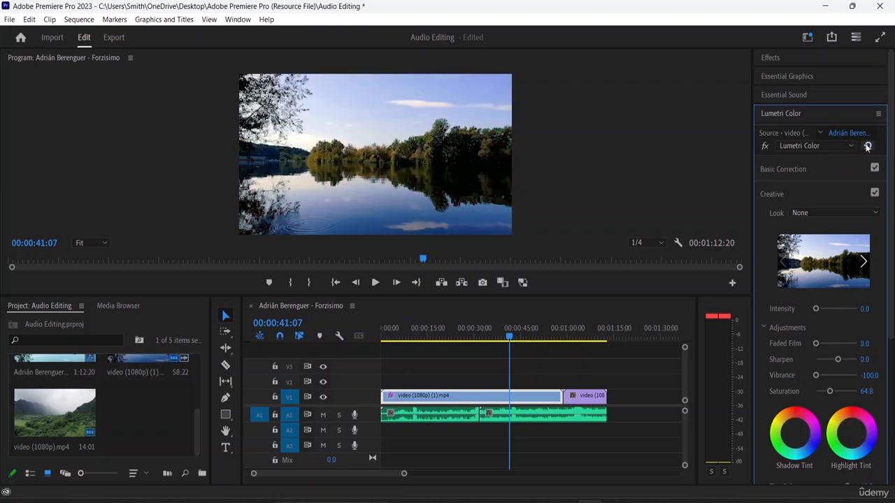
Step: Reset the lake clip's whole Lumetri Color effect
click(866, 146)
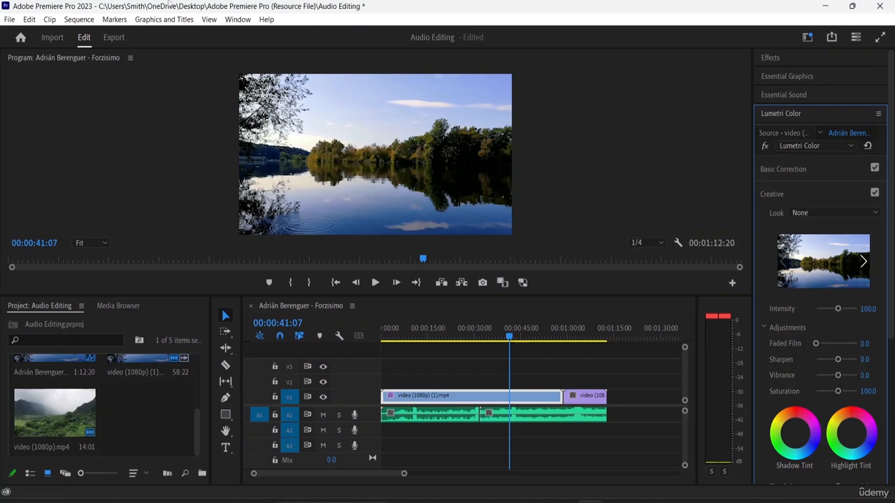
Step: Switch the Program monitor's display mode to Comparison View
click(209, 19)
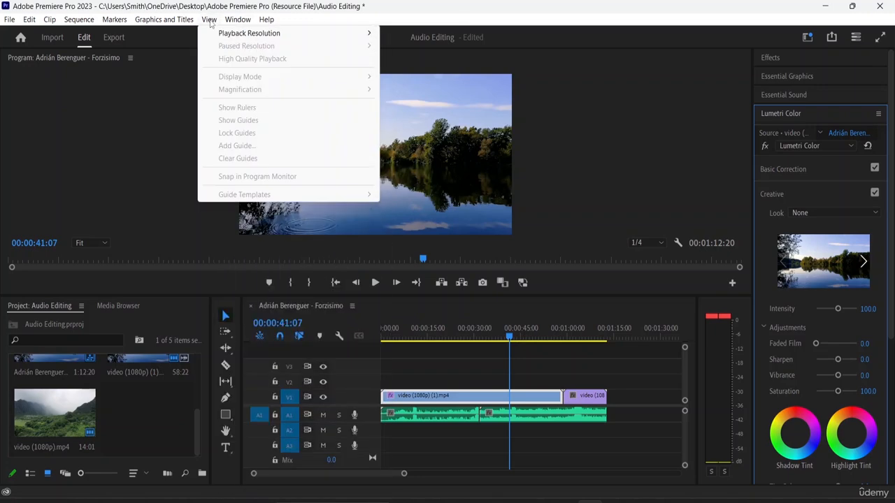
click(609, 185)
click(485, 400)
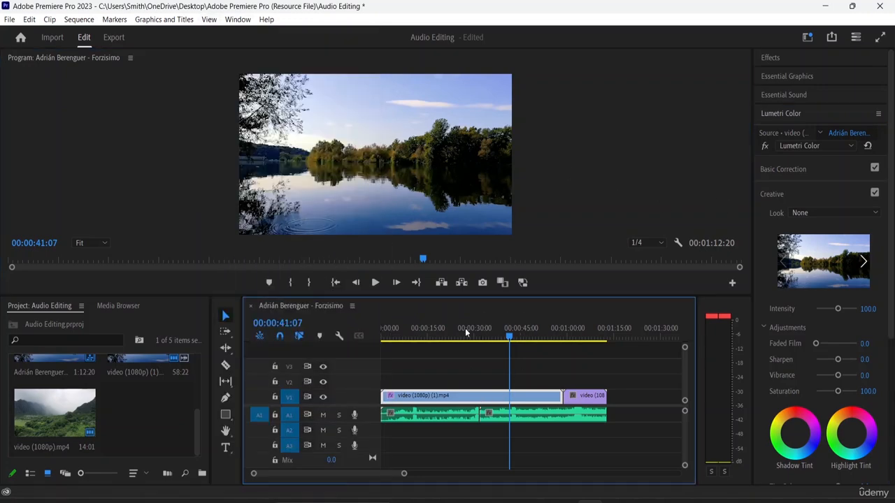
click(209, 19)
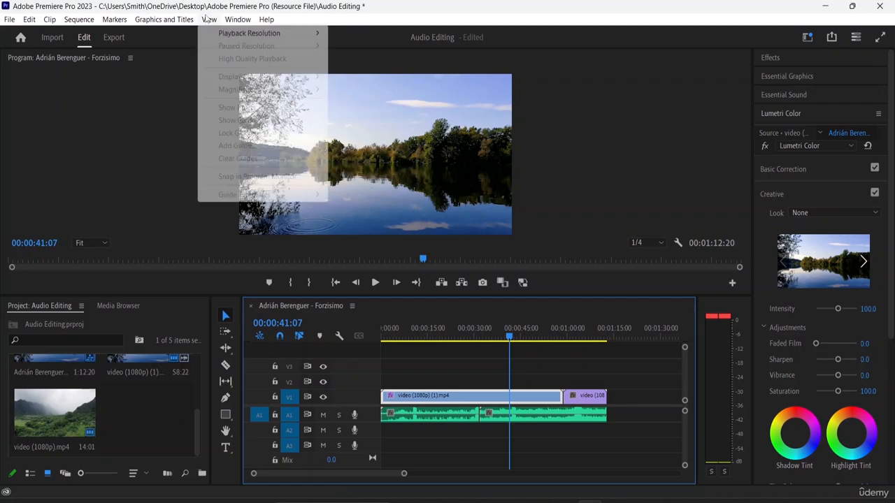
click(237, 20)
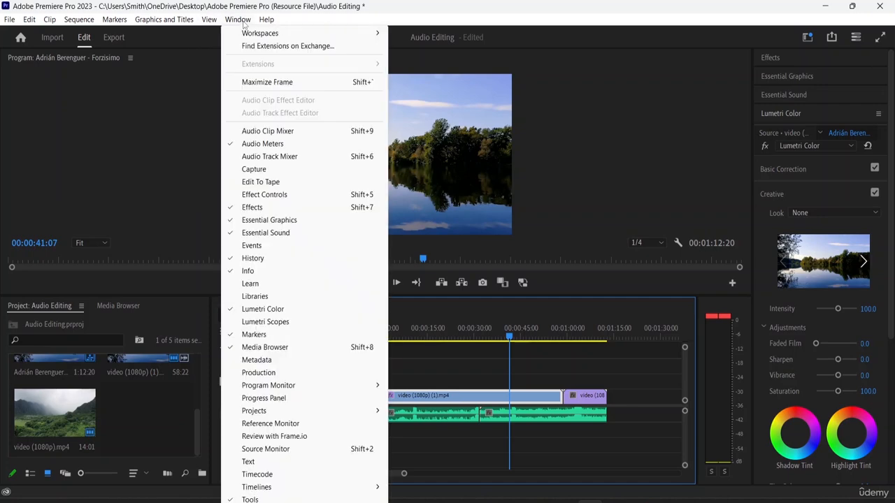
click(242, 21)
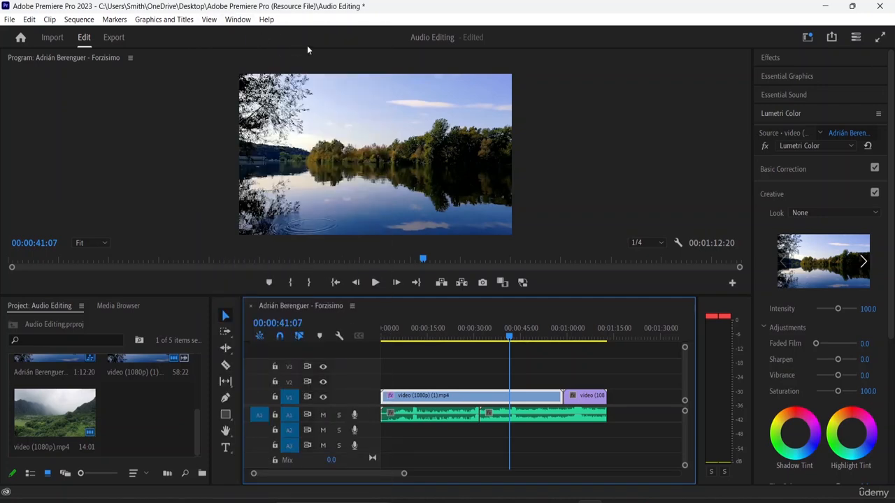
click(209, 19)
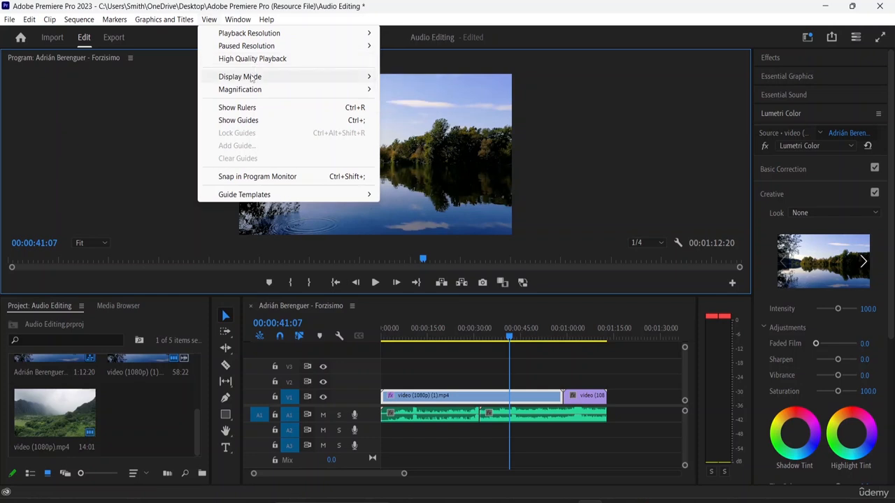
mouse_move(293, 76)
click(414, 128)
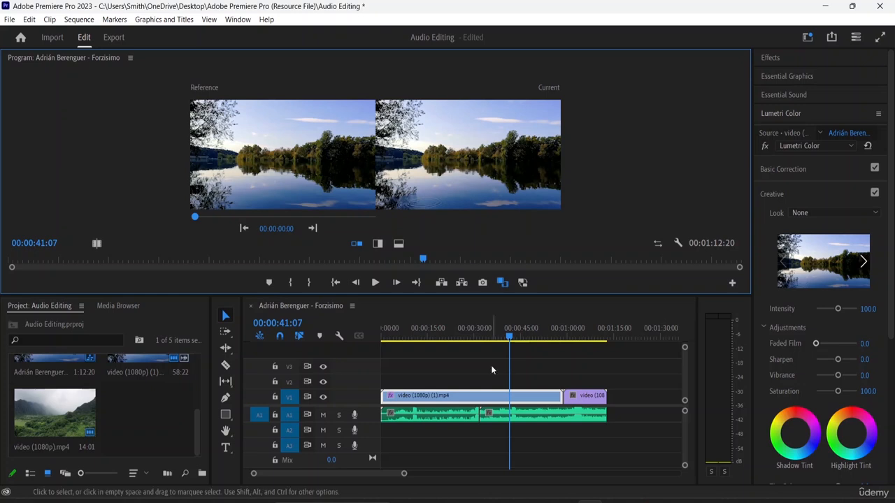
Step: Apply the Creative look Fuji ETERNA 250D Fuji 3510 (by Adobe) to the first video clip
click(591, 399)
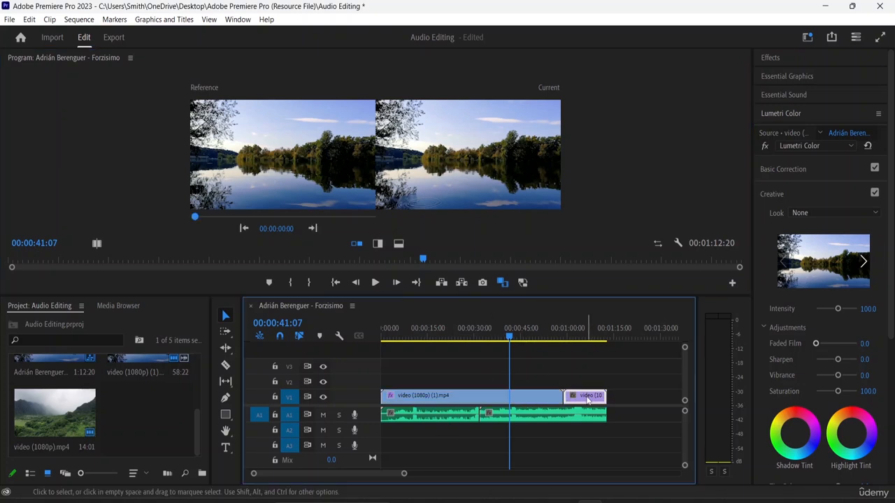
click(525, 400)
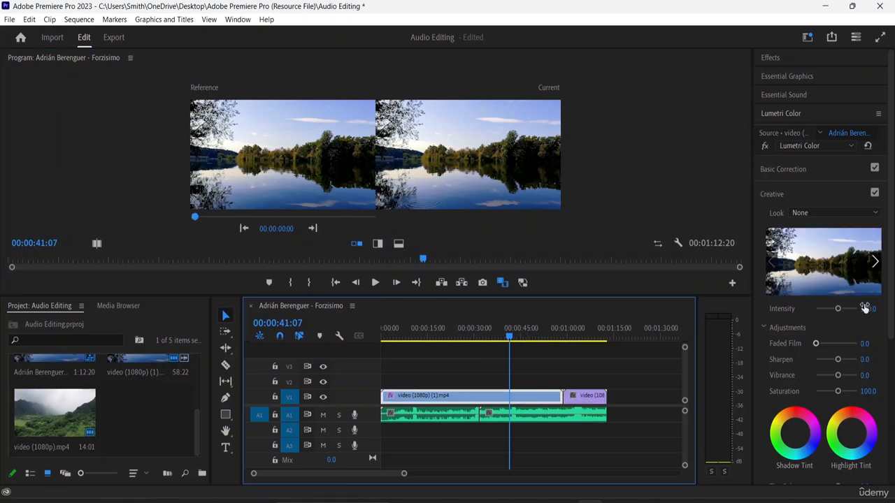
click(869, 213)
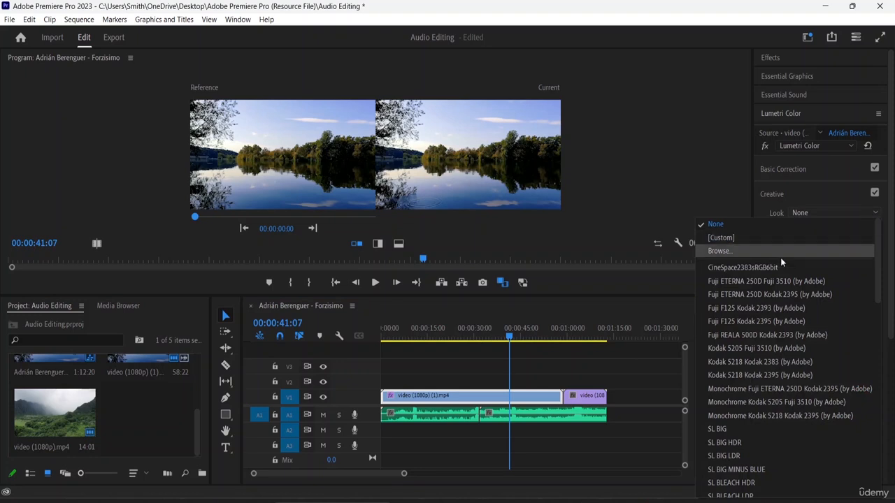
click(779, 281)
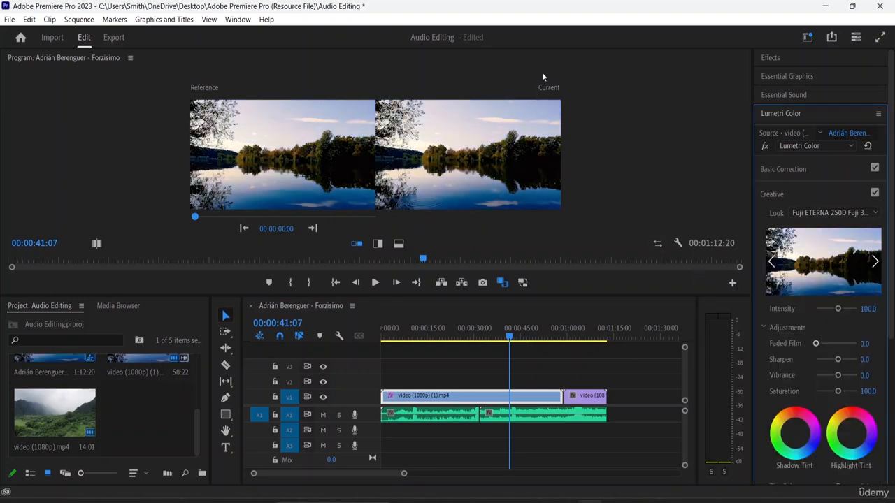
Step: Browse for a custom look or LUT file for the clip and dismiss the file selection without choosing one
click(831, 213)
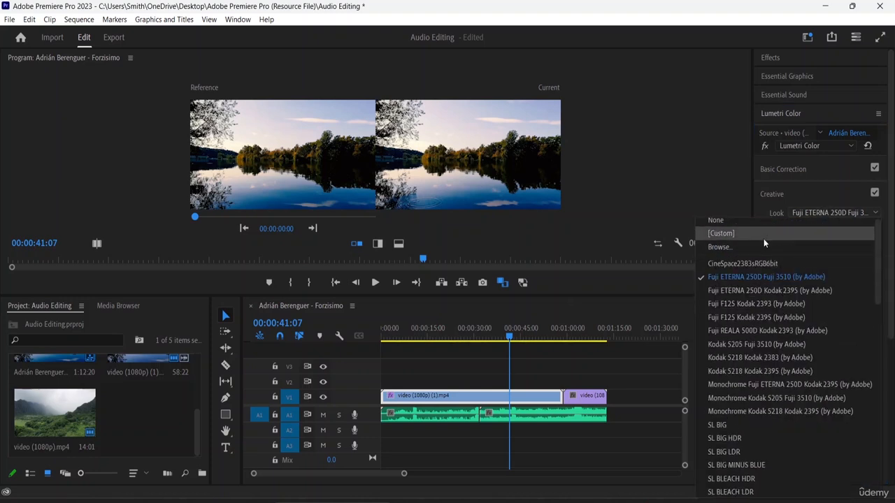
scroll(764, 239, up, 1)
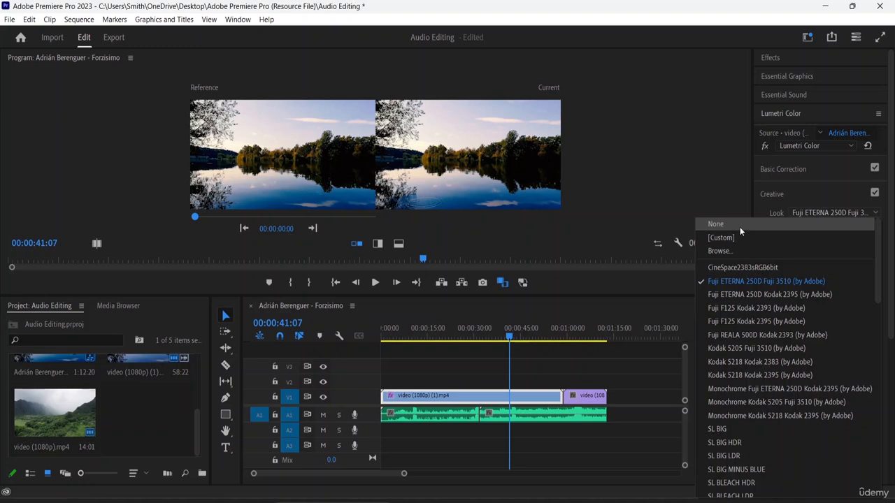
click(740, 251)
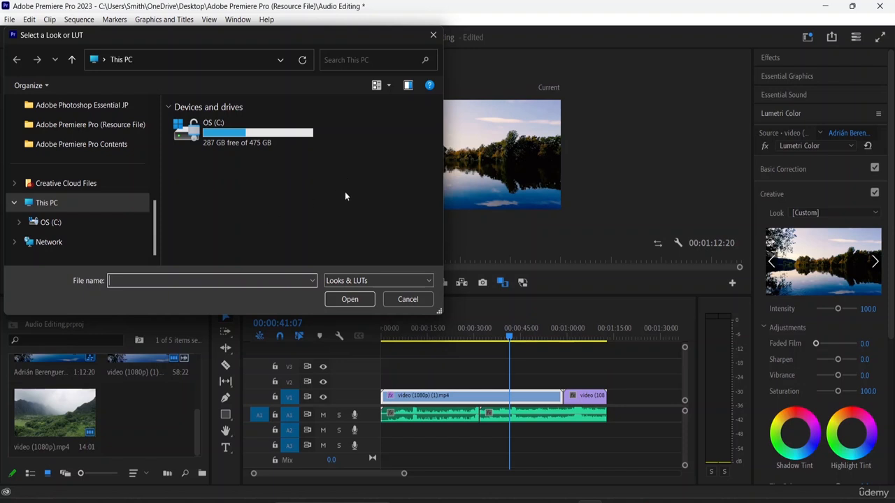
click(432, 35)
Step: Open the list of Creative looks for the lake clip
click(843, 213)
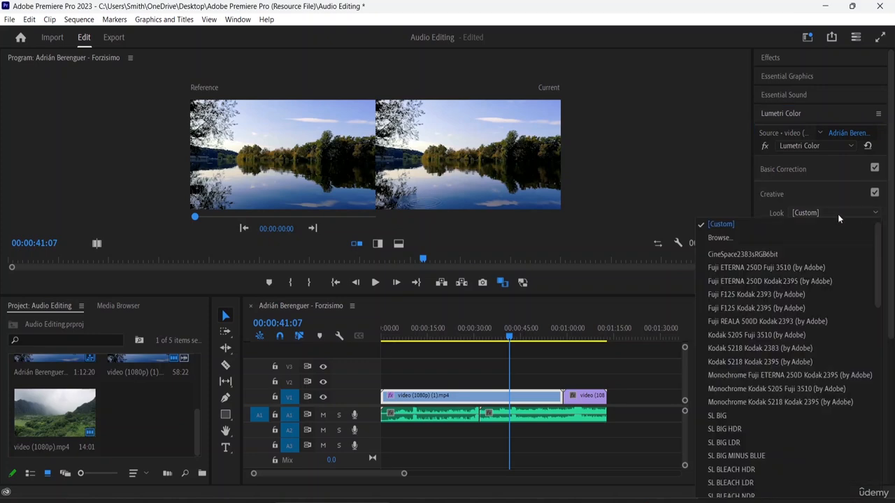